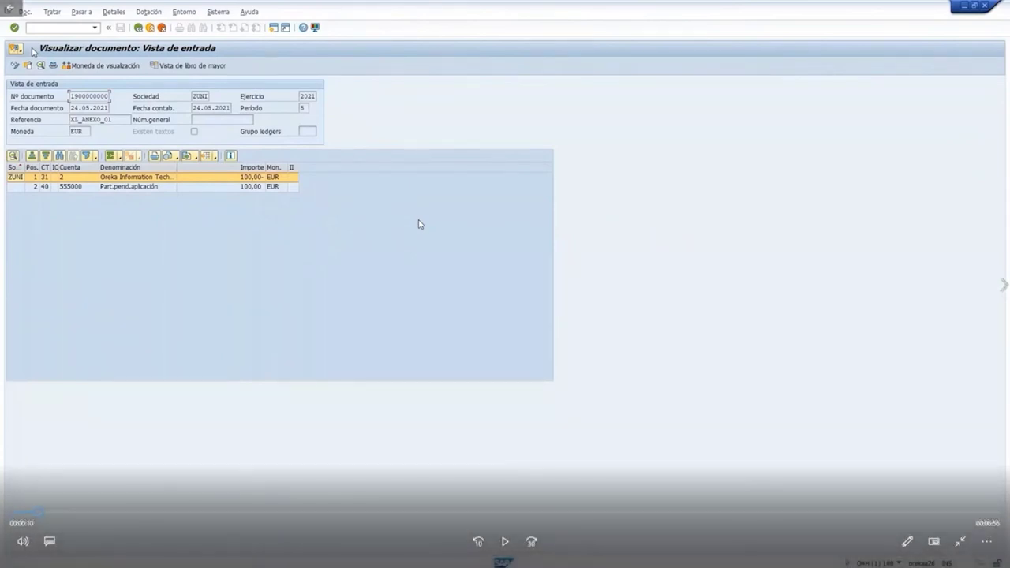
Choose the Facturas de compra class for archiving with the accounting document and select 19-045 Ausarta Prima.pdf from the Downloads DEMO folder.
left_click(419, 225)
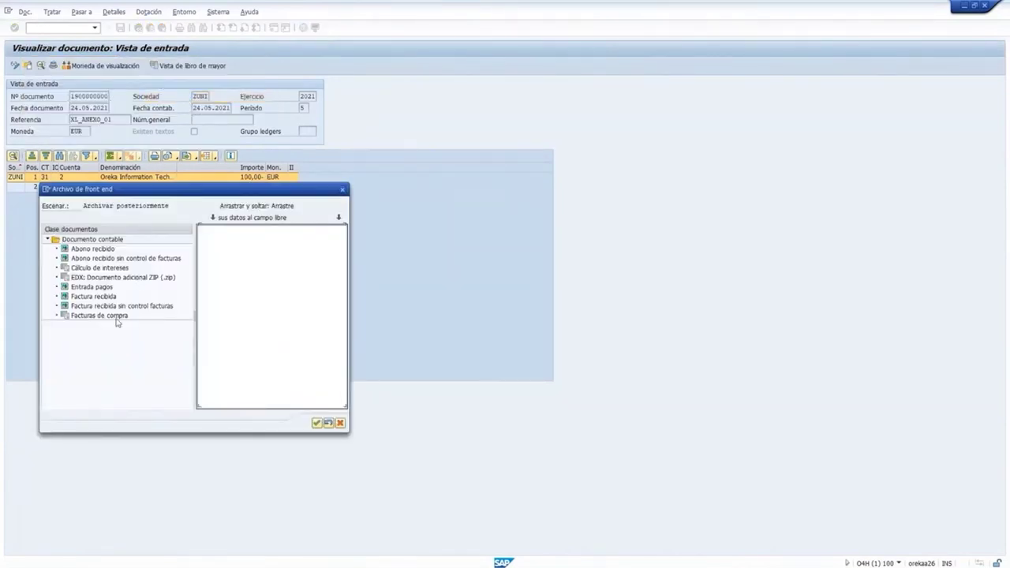
double_click(115, 316)
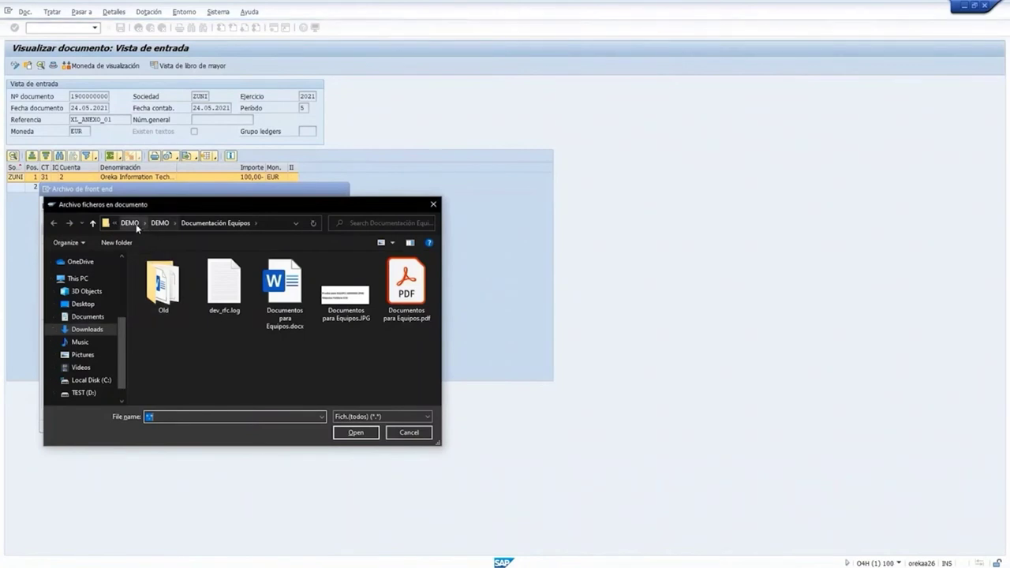
left_click(131, 225)
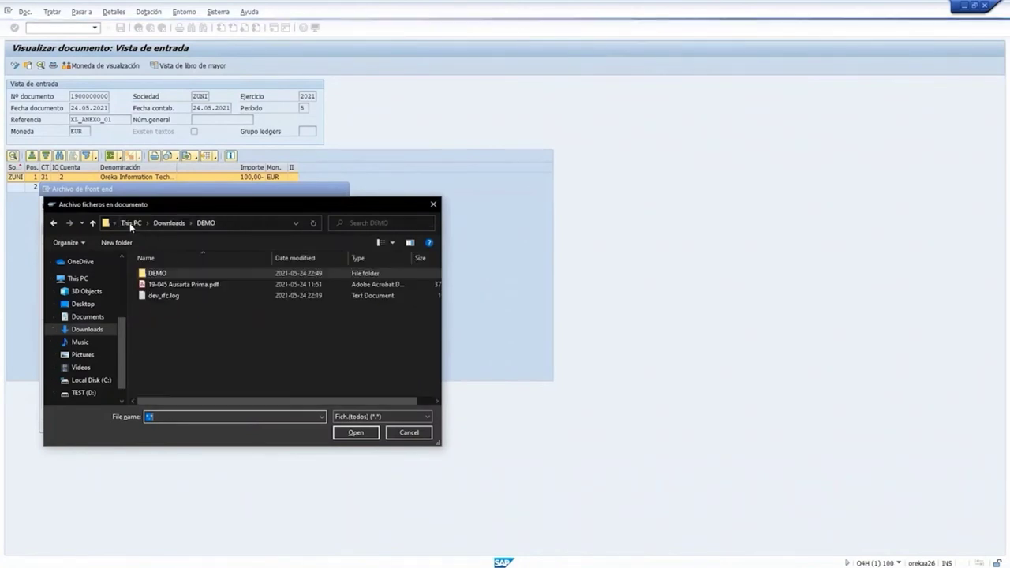
left_click(181, 285)
left_click(345, 435)
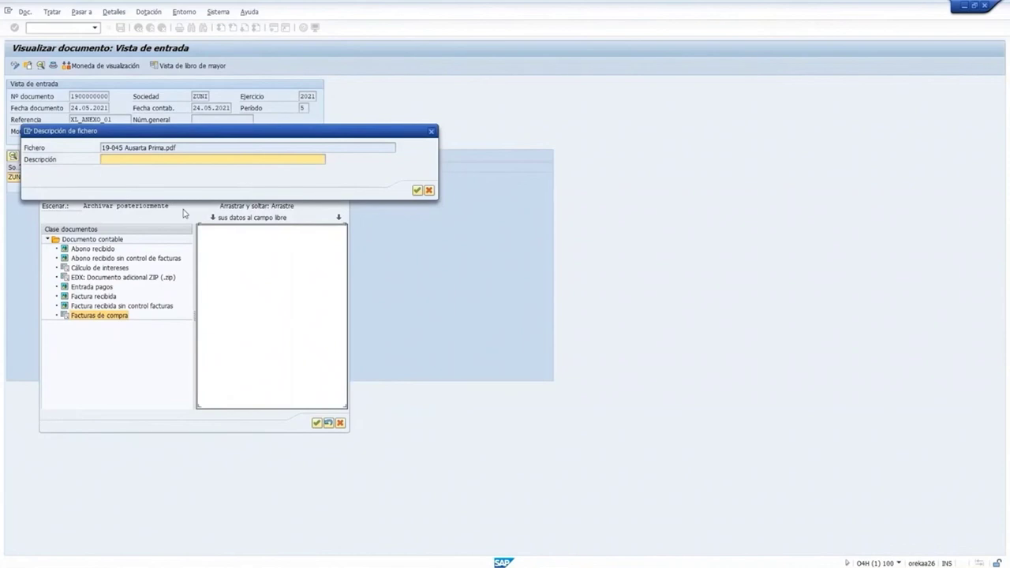
Describe the invoice file as "19-045 Ausarte Prima" and archive it with the accounting document.
type("19-045 Ausarte Prima")
left_click(417, 190)
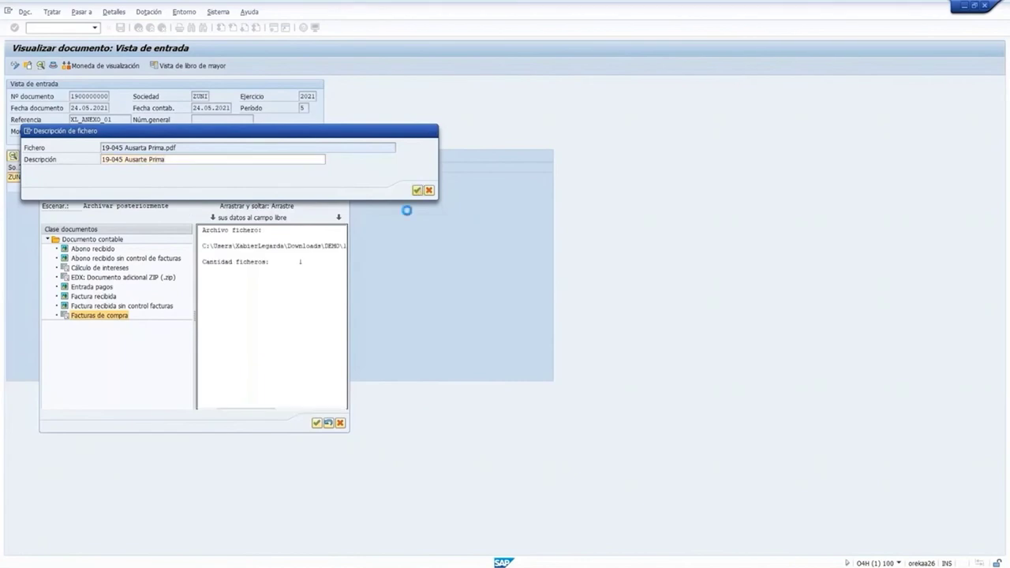
left_click(315, 425)
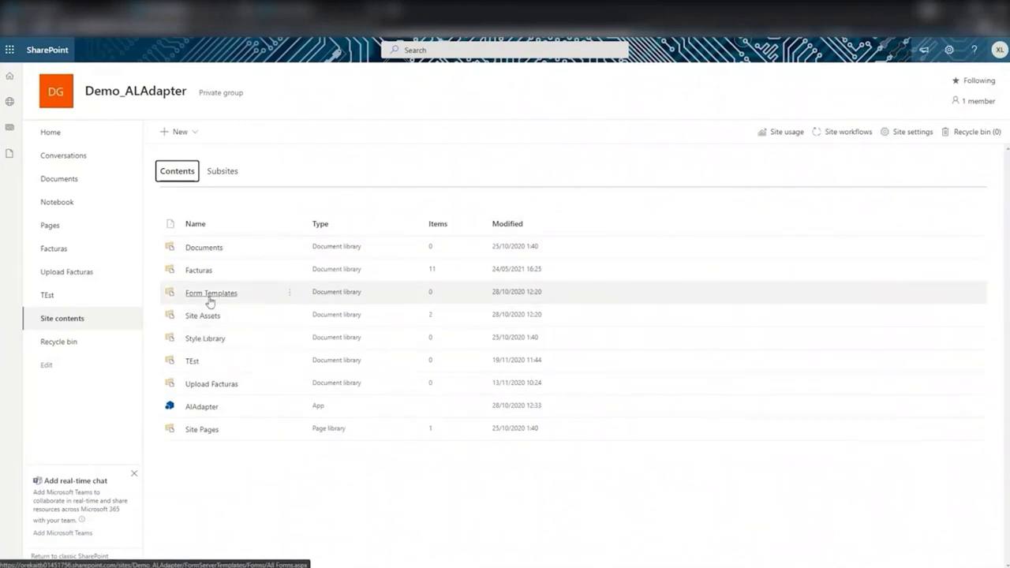
In SharePoint, open the Facturas library of Demo_ALAdapter and expand the XL_001 invoice group to check its files.
left_click(201, 272)
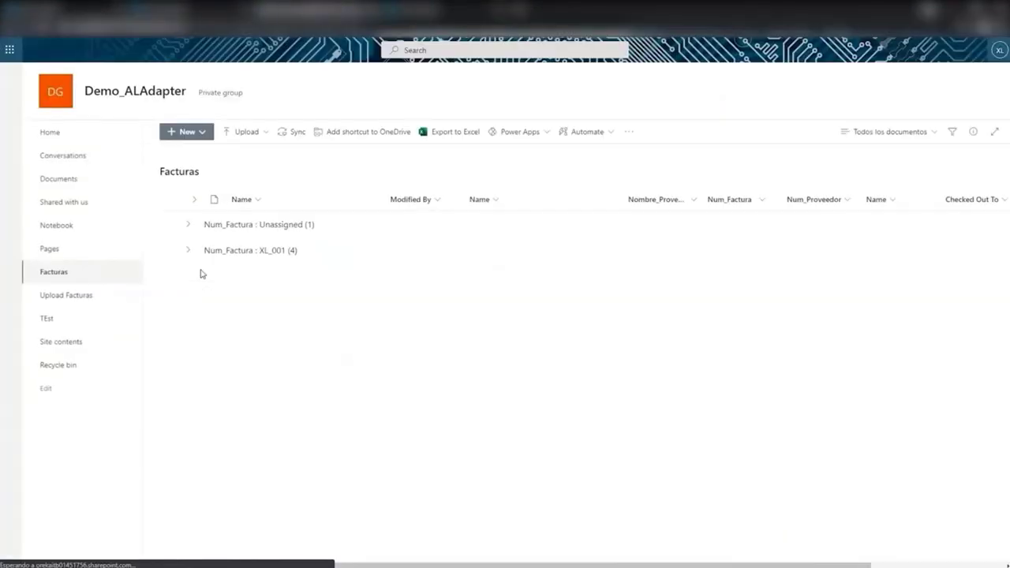
left_click(191, 251)
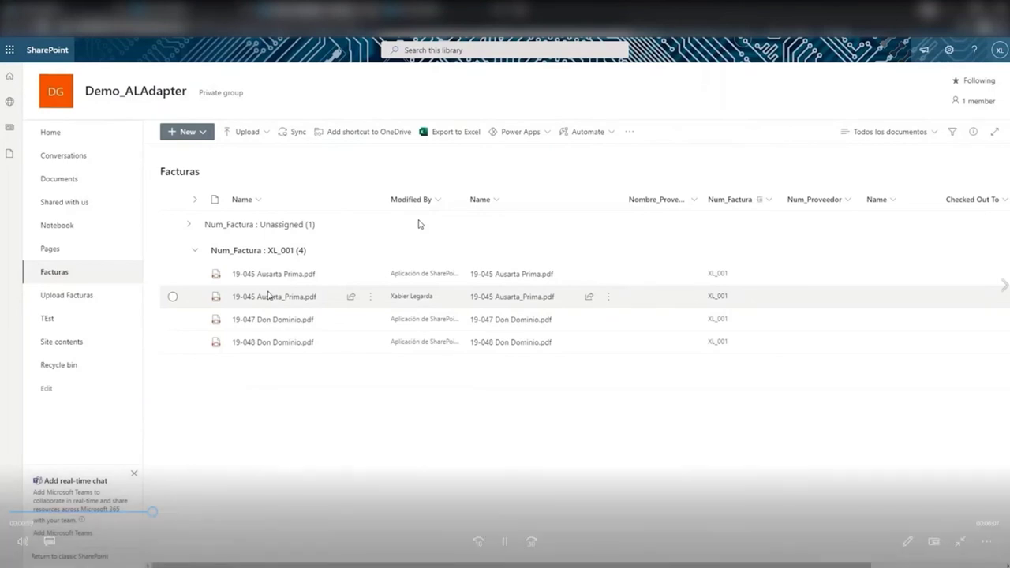
mouse_move(252, 274)
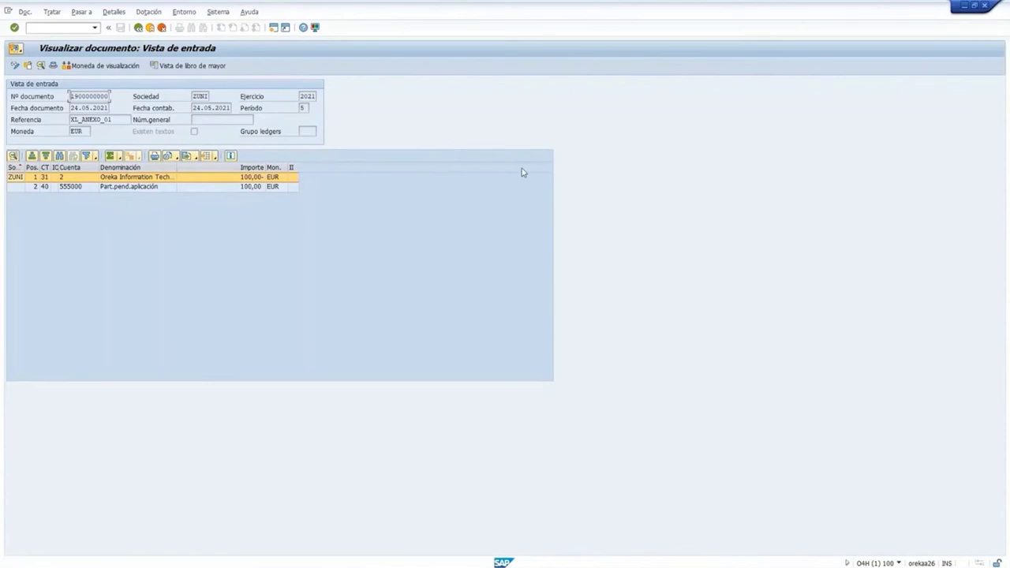
Back in SAP, run transaction /nie02 and open equipment 10000003 for modification.
left_click(53, 67)
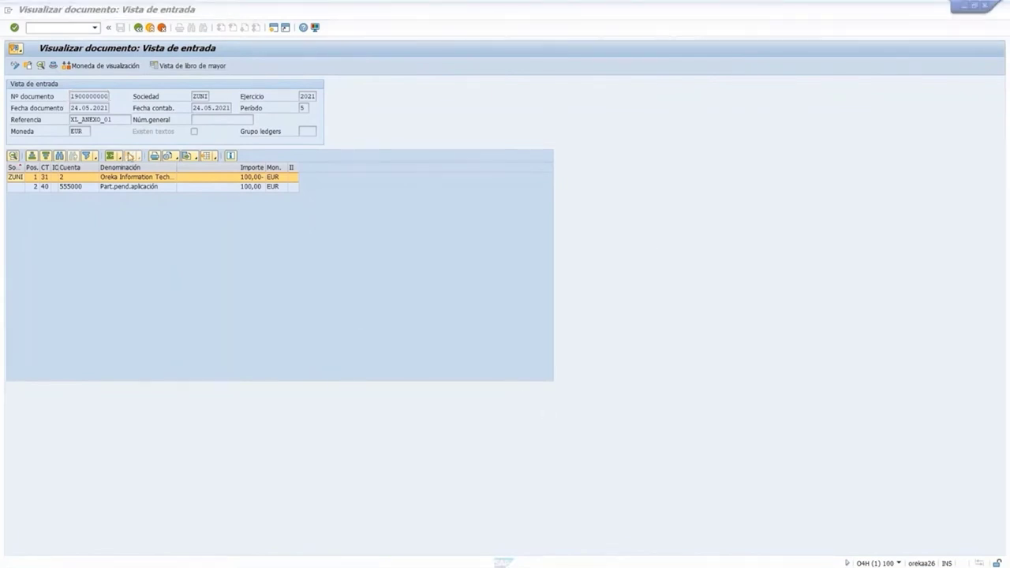
left_click(61, 28)
type("/")
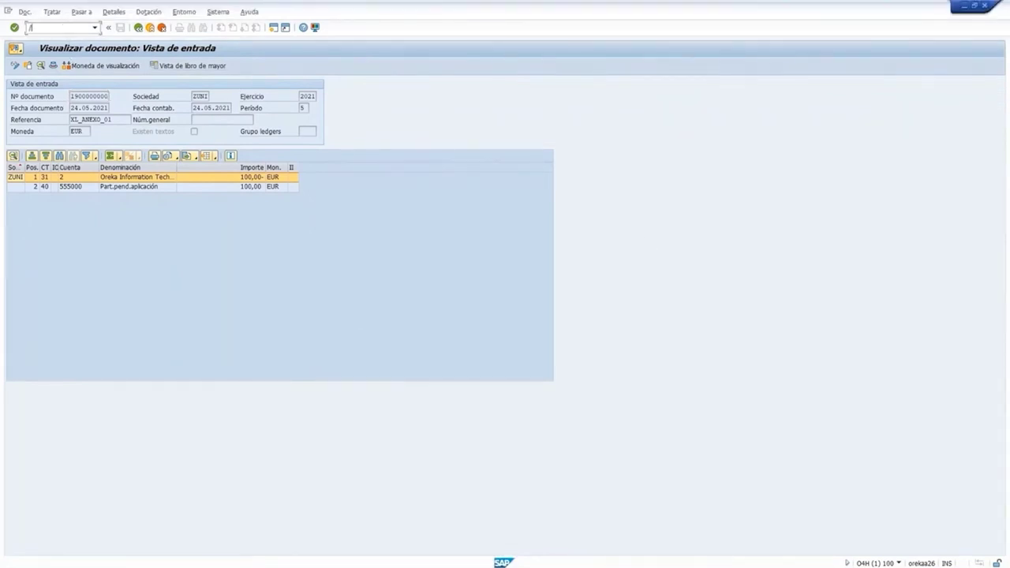
type("nie02")
key("Return")
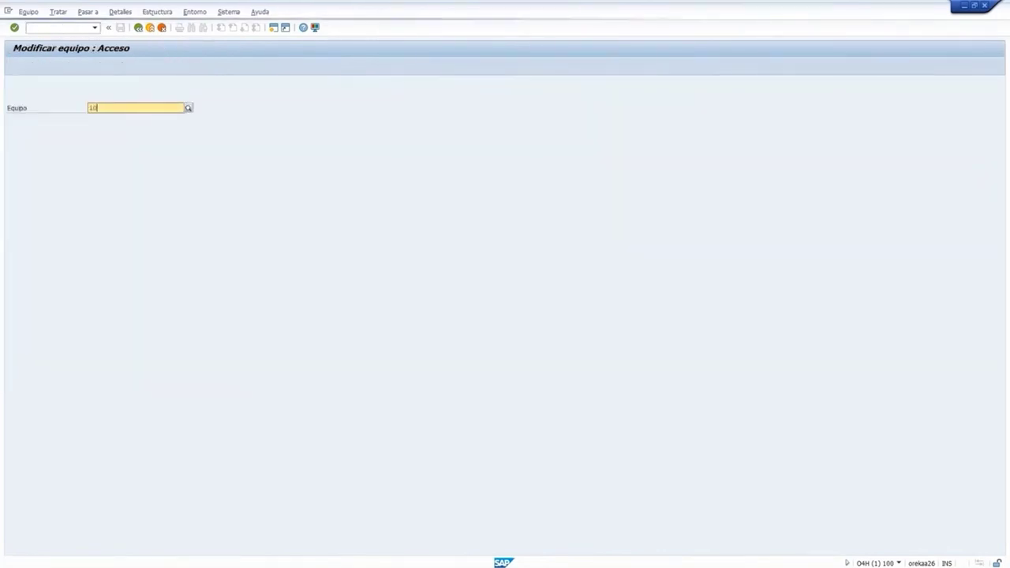
type("10000003")
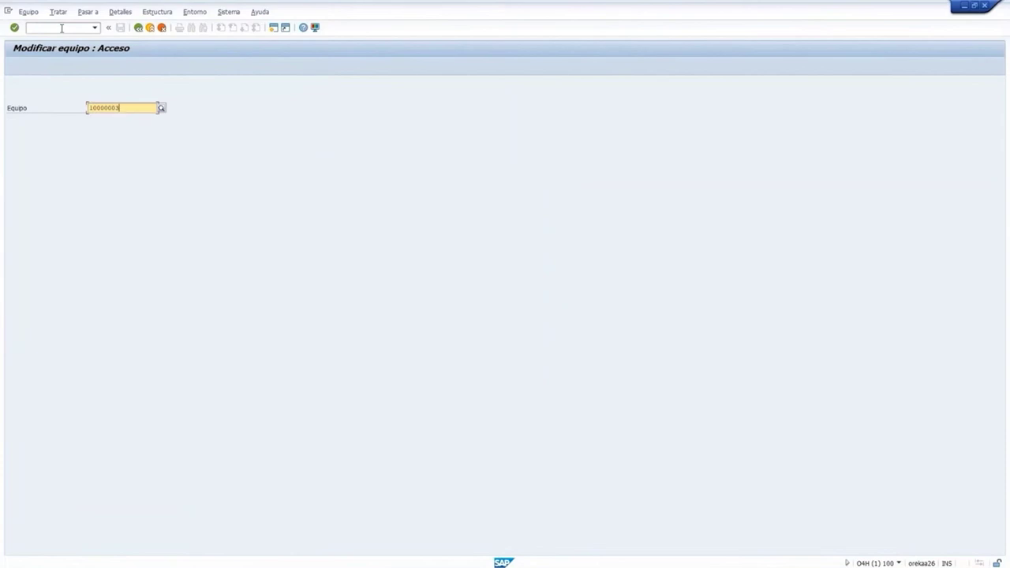
key("Return")
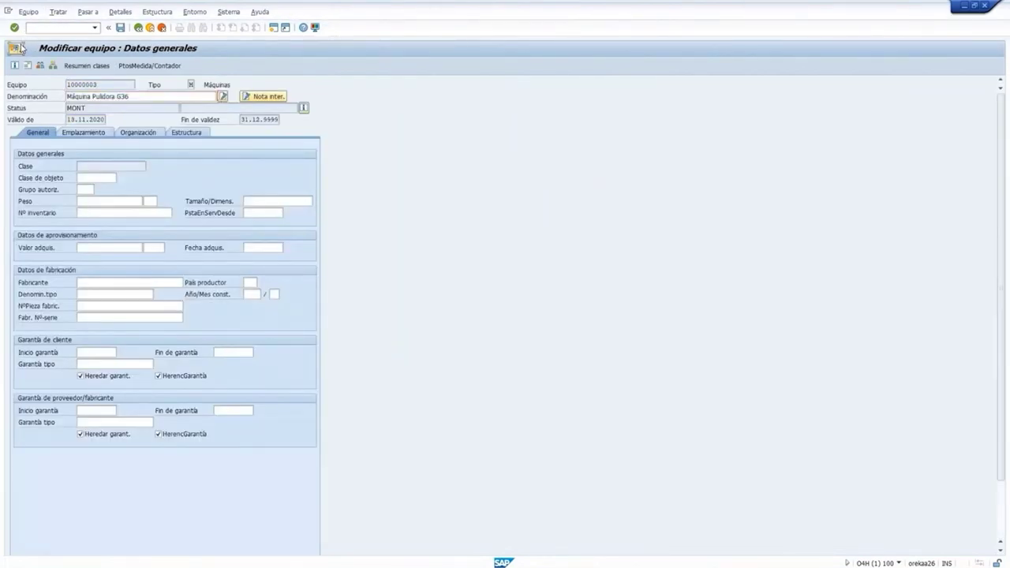
Start archiving a business document for the equipment under the Documentos para Equipos class, selecting the file Documentos para Equipos.pdf.
left_click(19, 48)
mouse_move(56, 63)
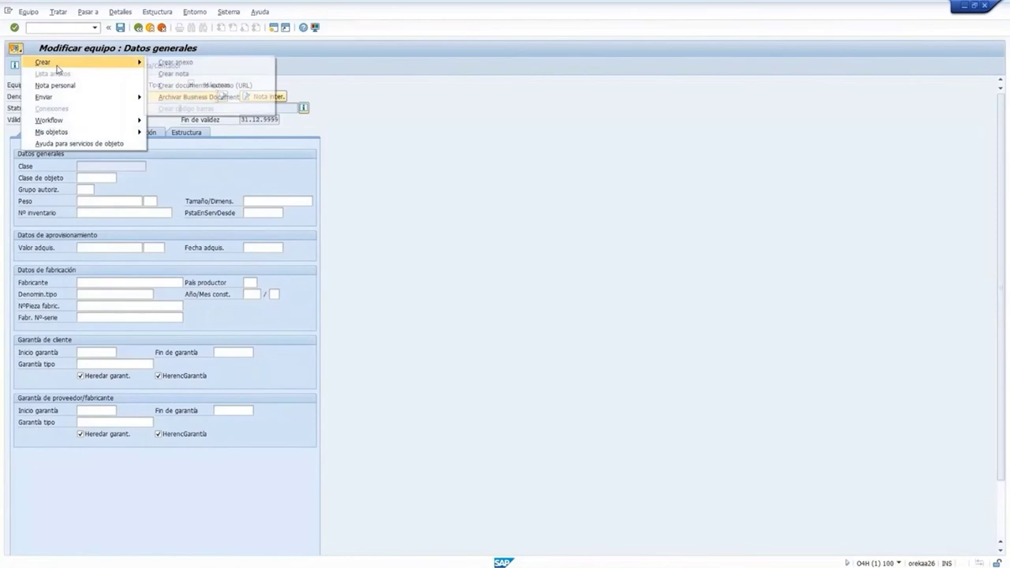
left_click(197, 96)
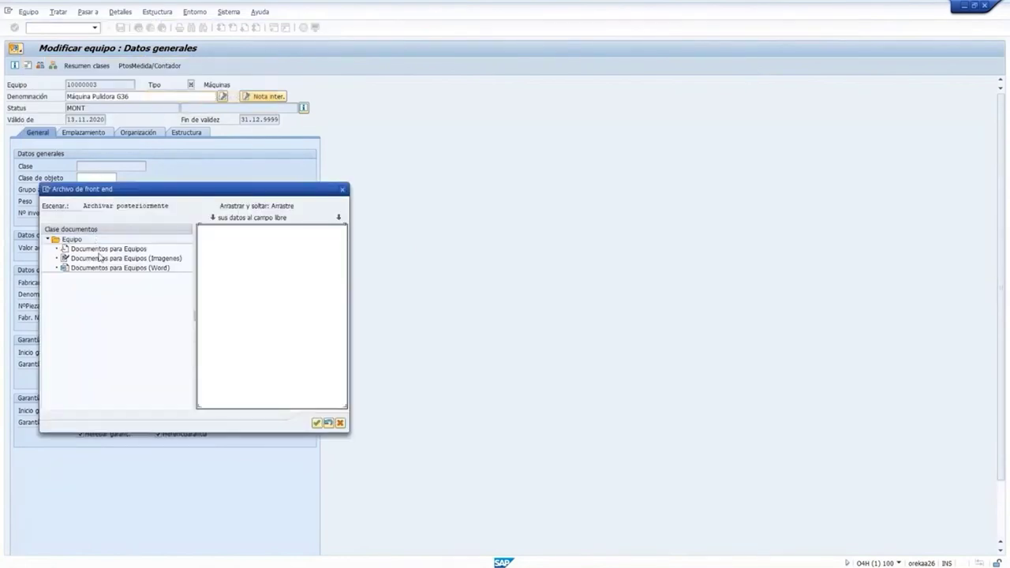
left_click(104, 249)
double_click(103, 249)
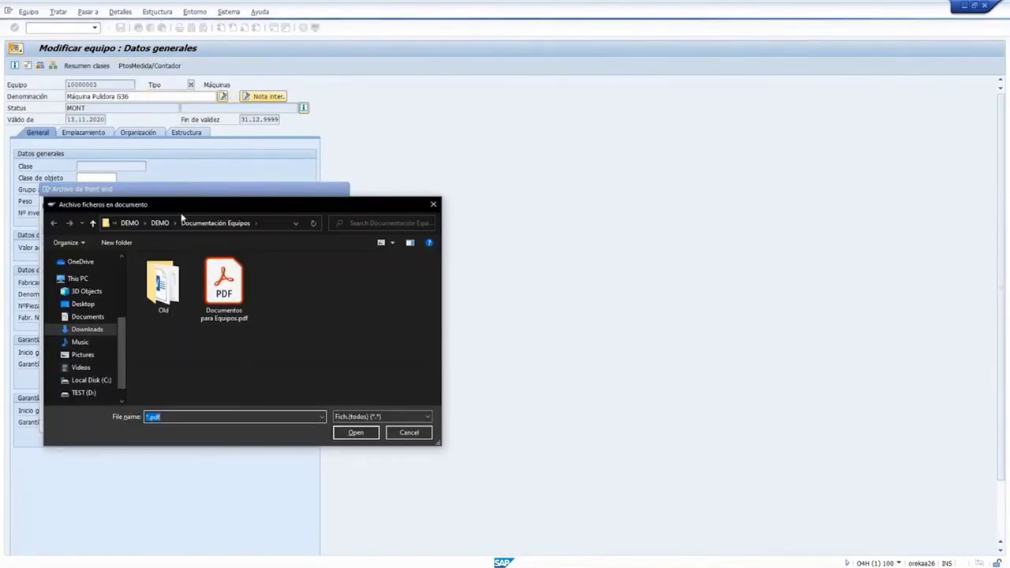
left_click(224, 285)
left_click(356, 433)
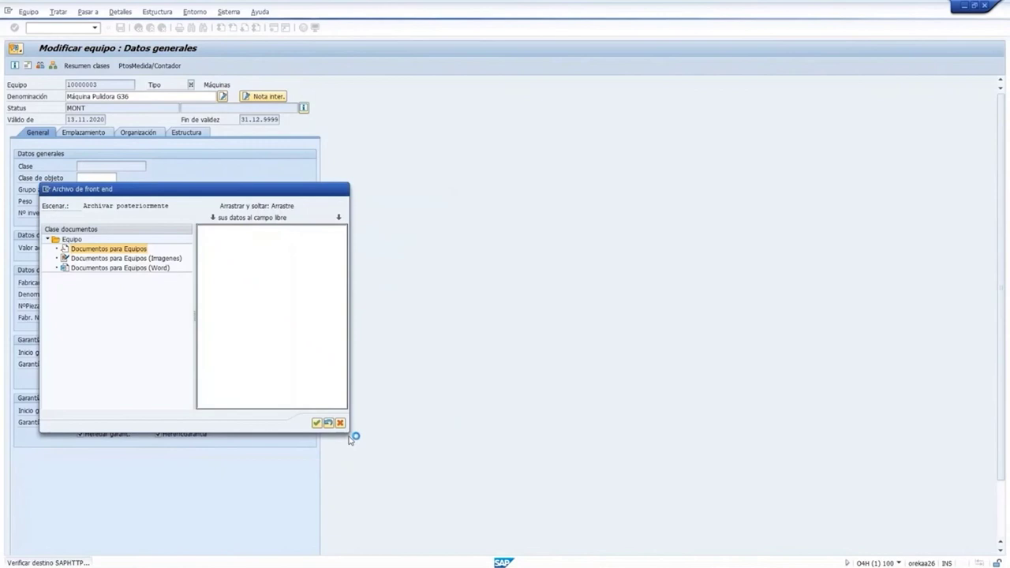
mouse_move(420, 224)
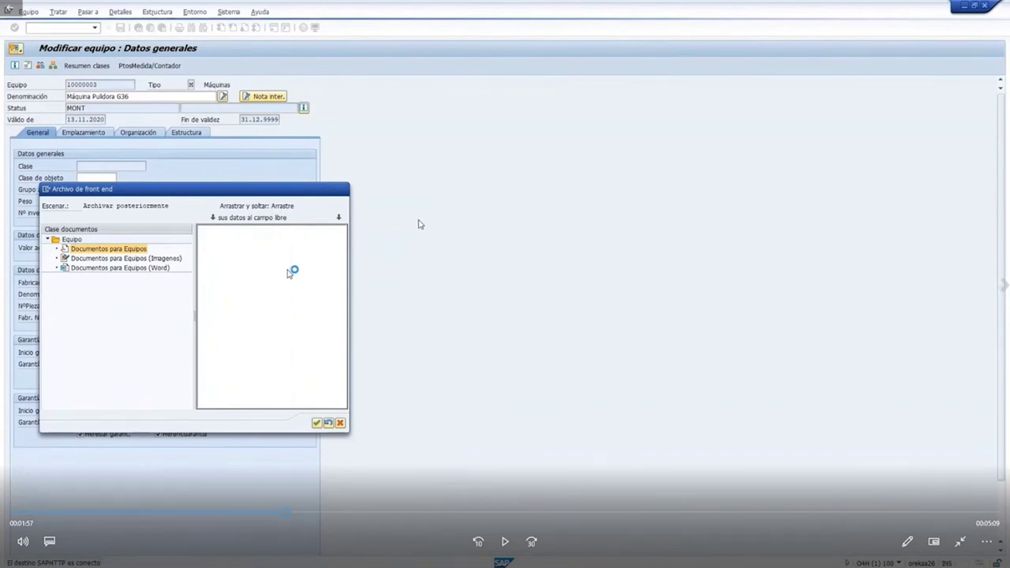
key("space")
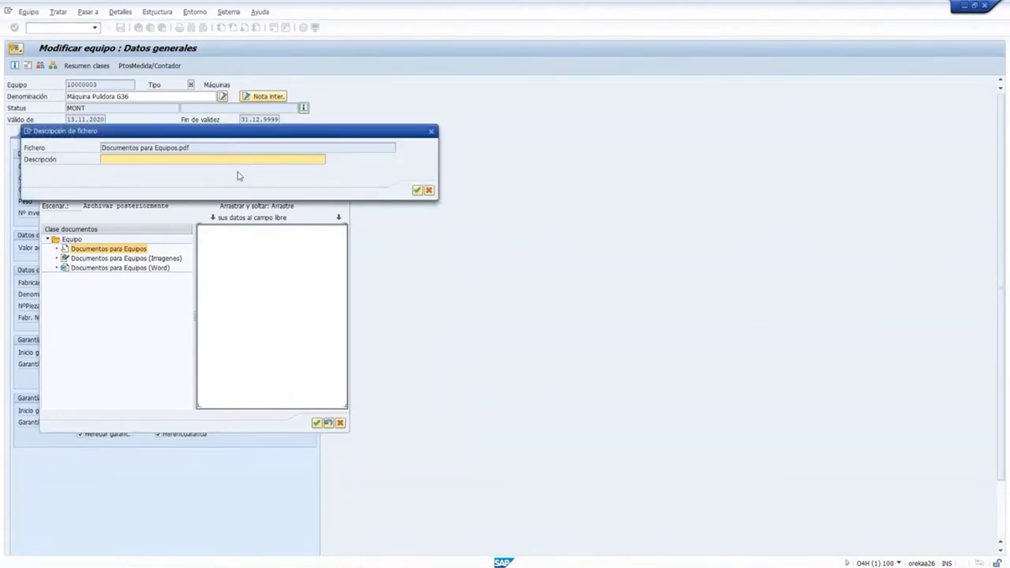
Describe the file as "Documentos para Equipos" and archive it with the equipment.
type("Documentos para Equipos")
key("Return")
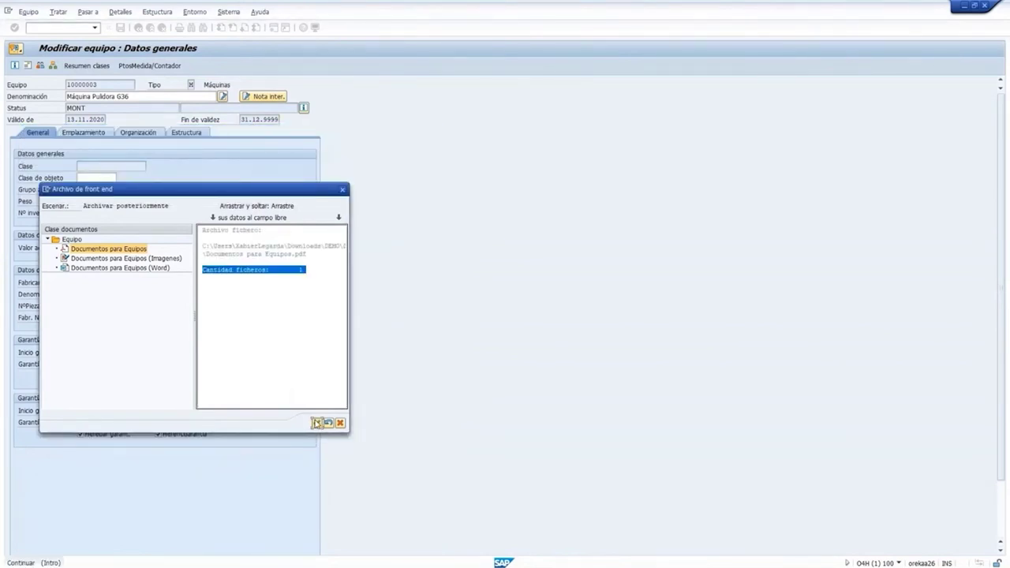
left_click(316, 423)
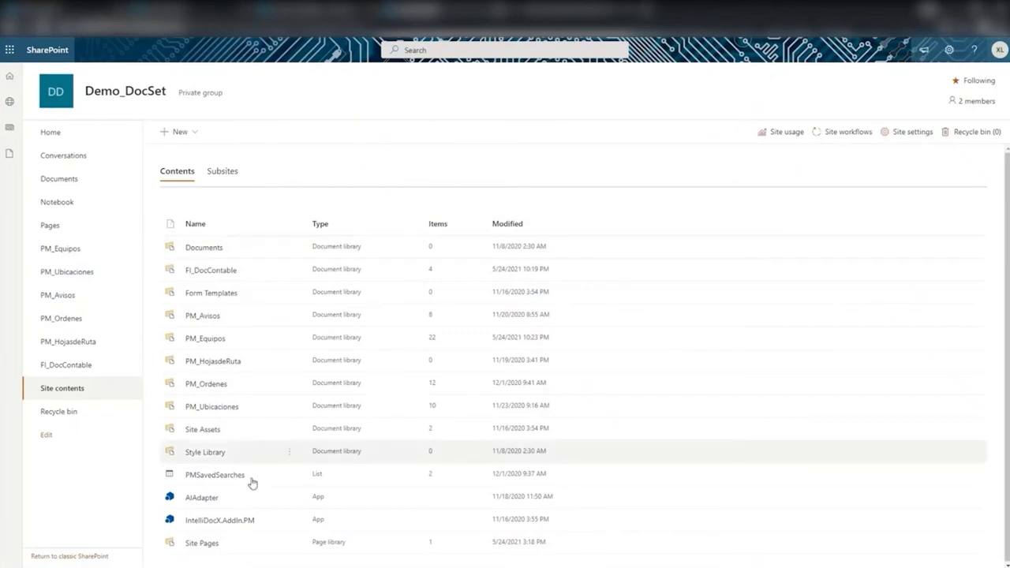
In SharePoint's Demo_DocSet site, open the IntelliDocX.AddIn.PM app, list all equipment and expand the documentation of Máquina Pulidora G36.
left_click(228, 522)
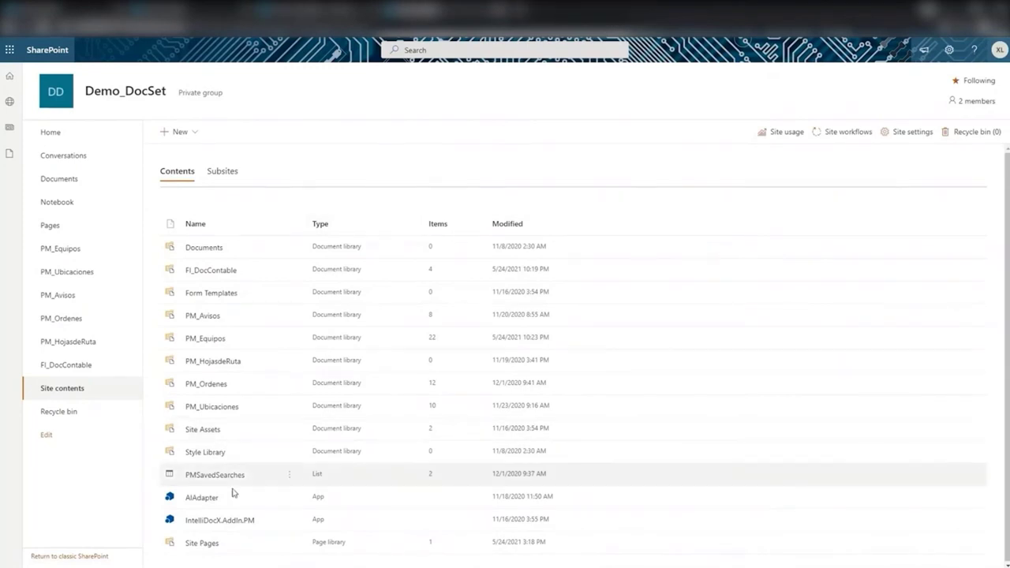
left_click(236, 520)
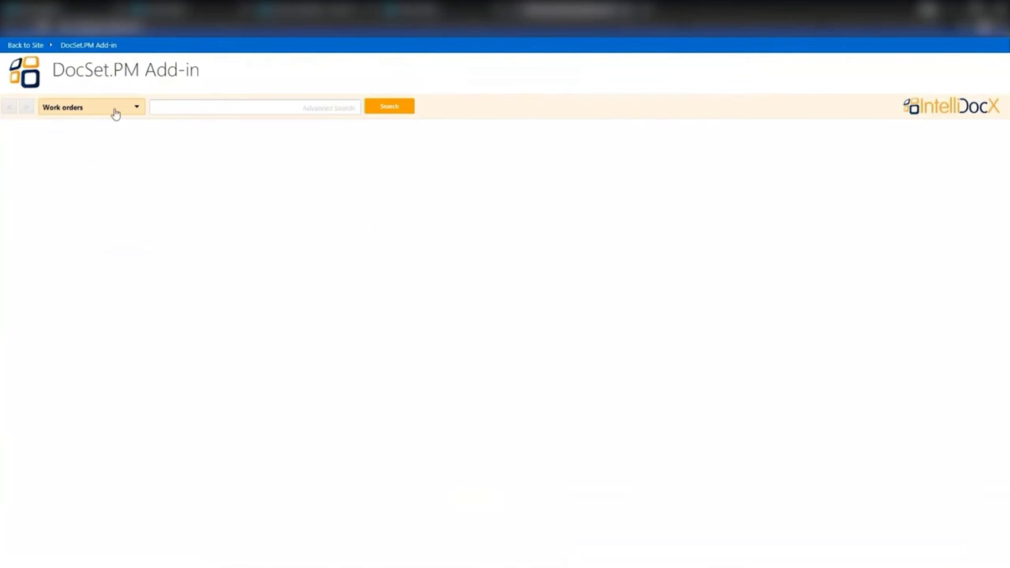
left_click(115, 111)
left_click(57, 192)
left_click(392, 112)
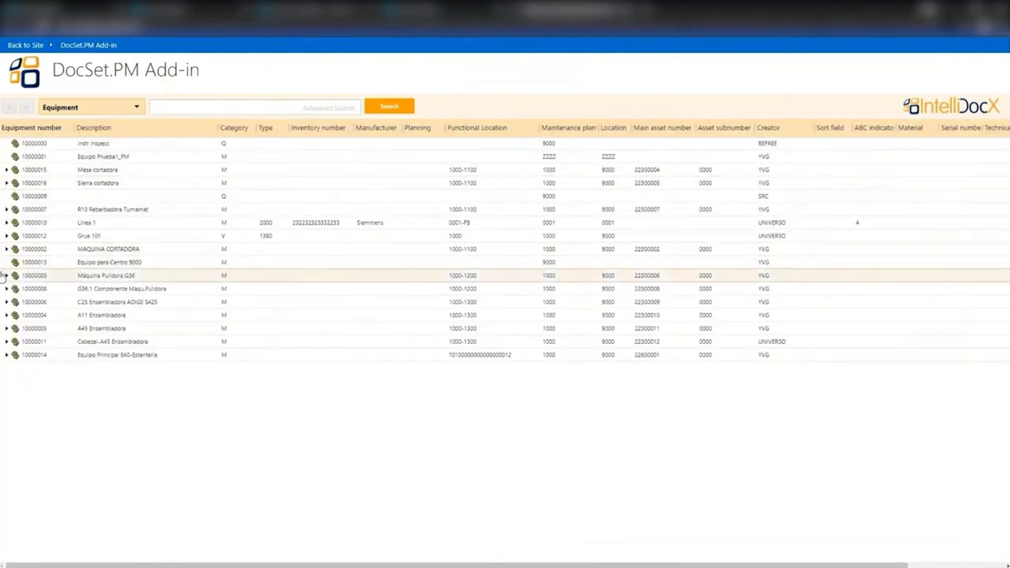
mouse_move(420, 224)
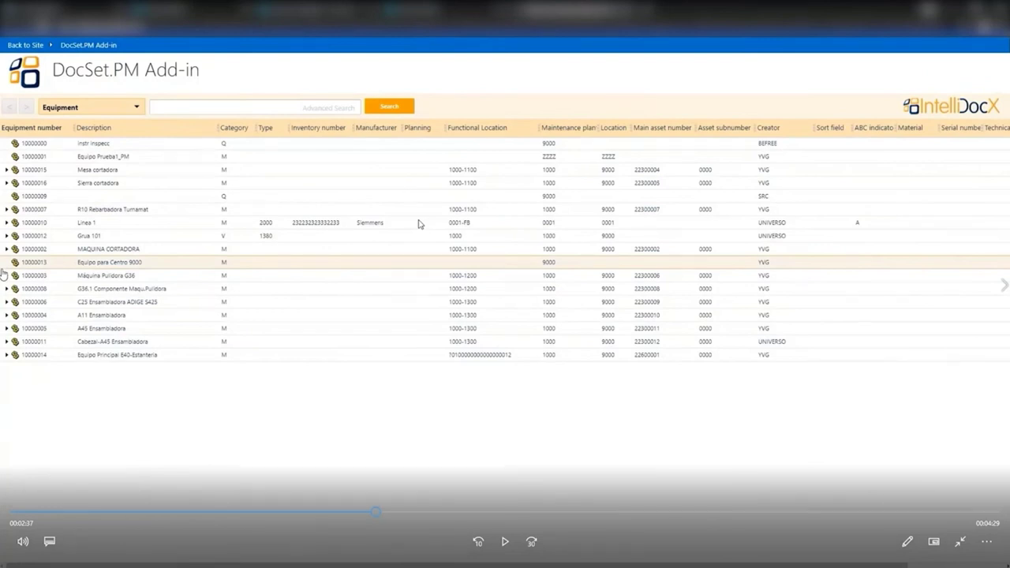
left_click(604, 308)
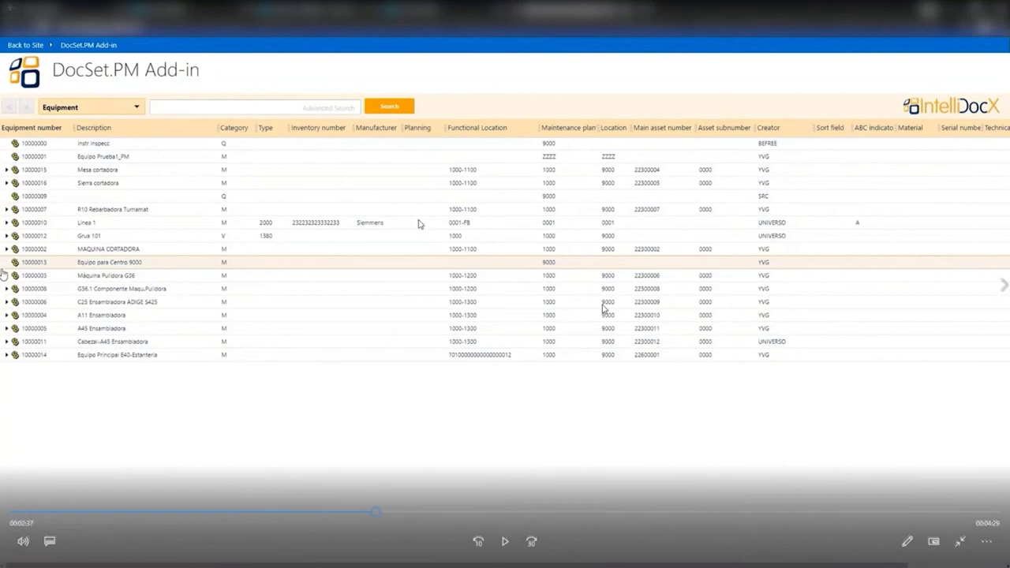
List all work orders in the add-in and expand work order 4000101, AVERIA EN MÁQUINA con aviso.
left_click(118, 112)
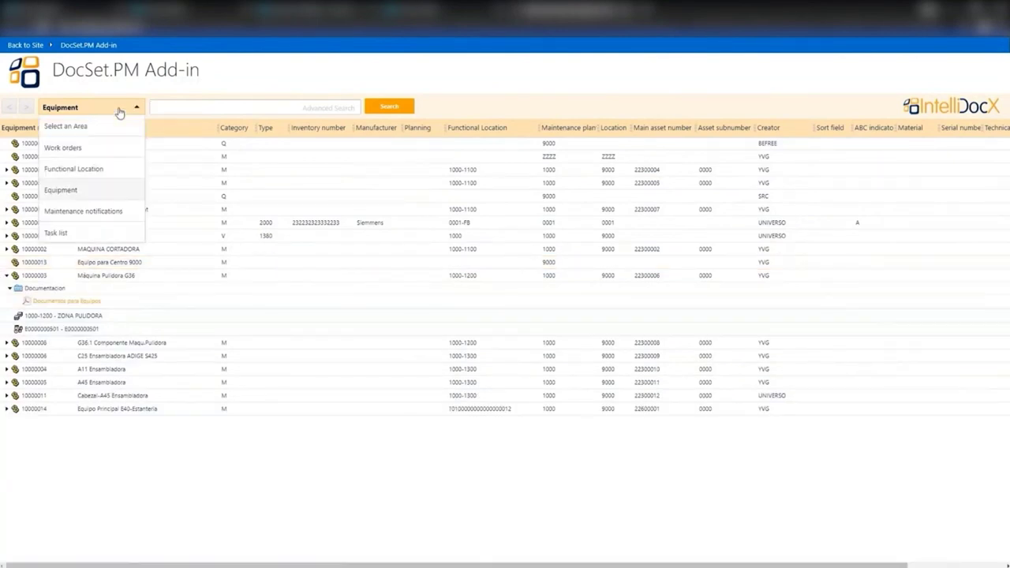
left_click(95, 149)
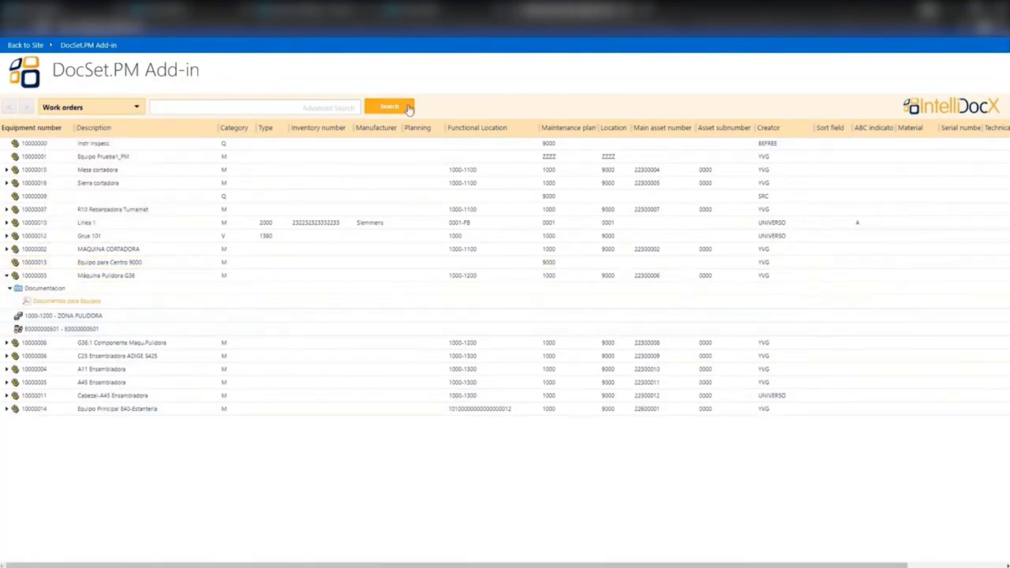
left_click(408, 108)
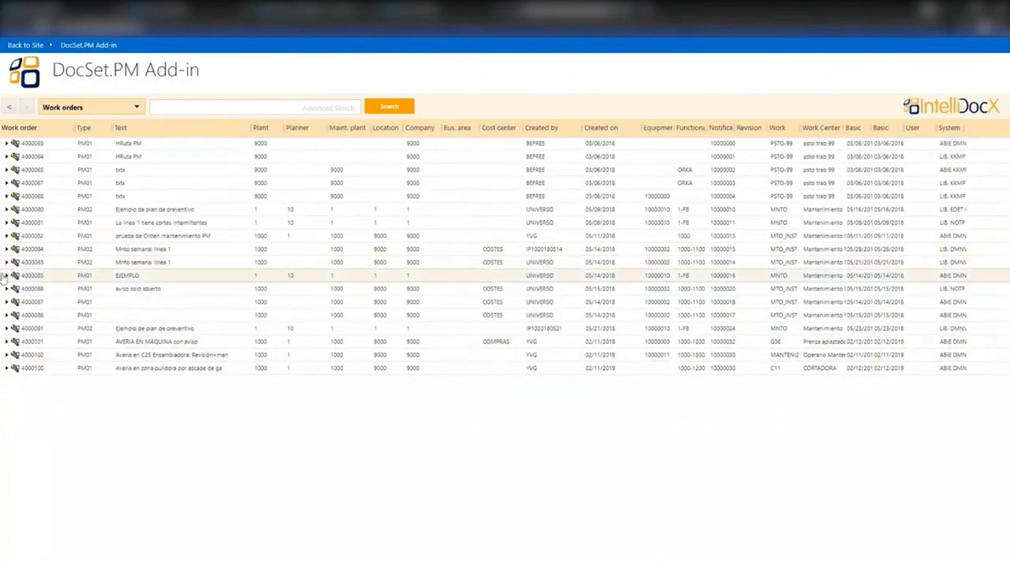
left_click(6, 342)
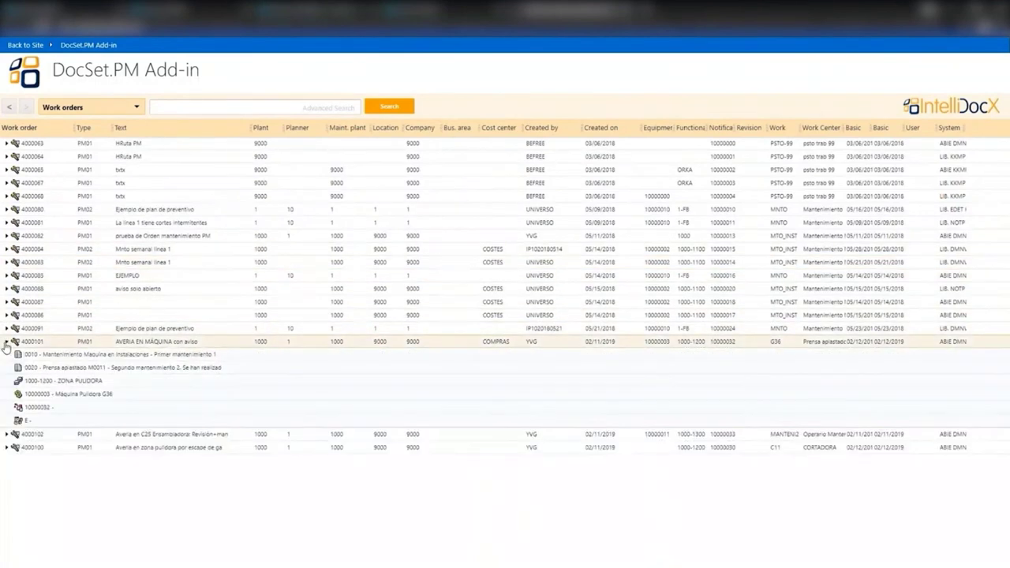
mouse_move(419, 224)
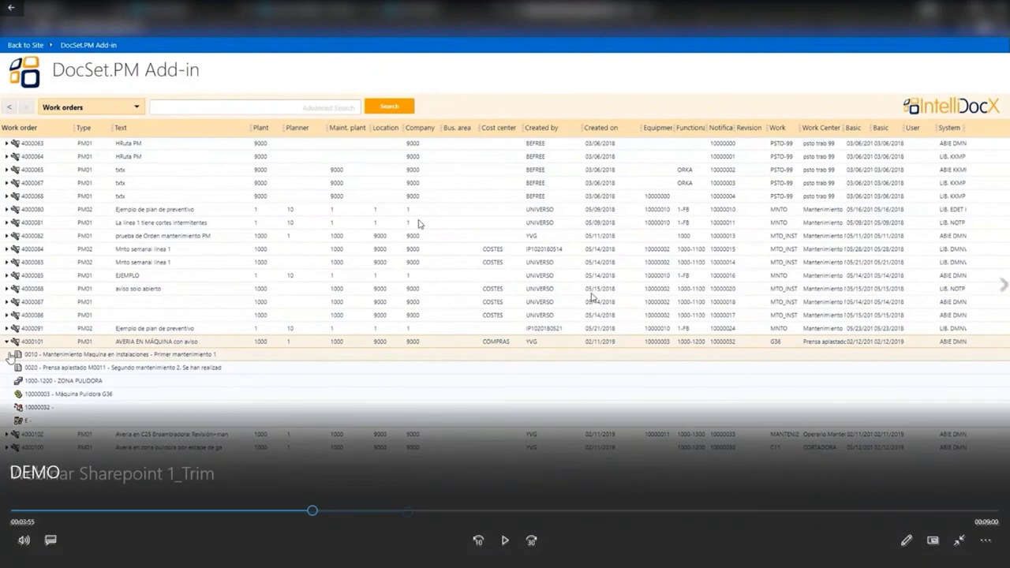
Follow the work order's links to equipment Máquina Pulidora G36 and its functional location 1000-1200 ZONA PULIDORA.
key("space")
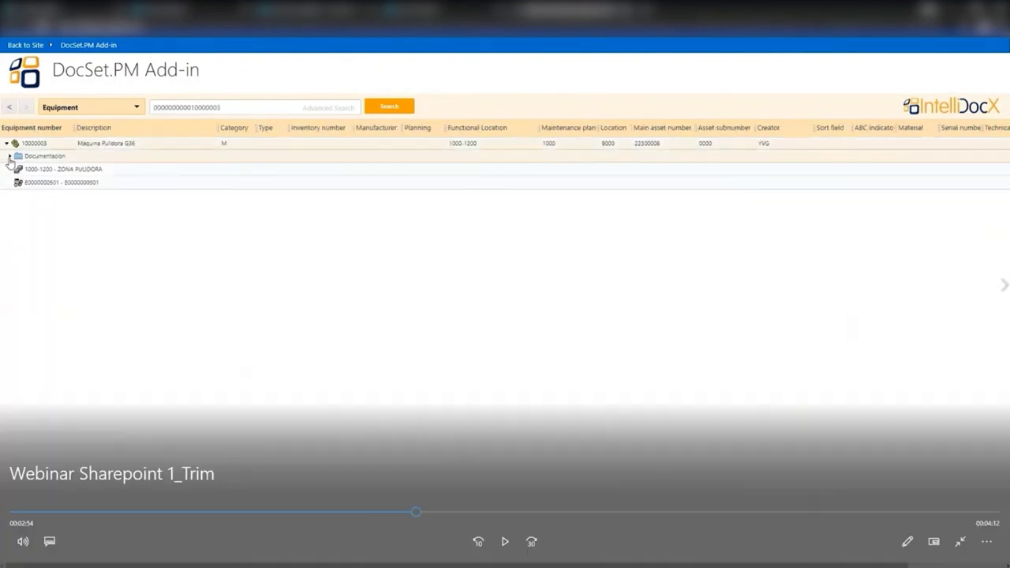
key("space")
key("space")
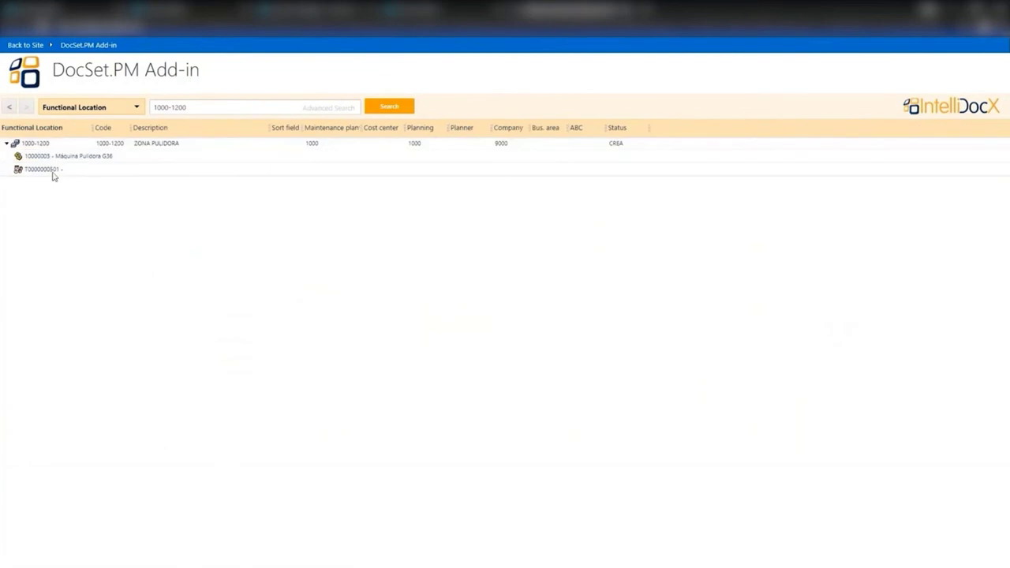
key("space")
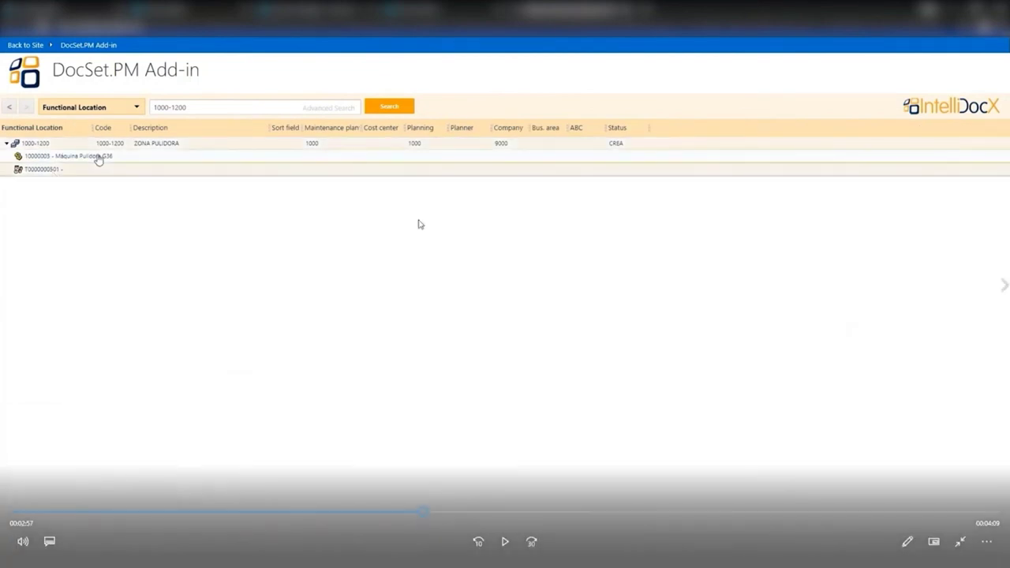
Store "Documentos para Ubicaciones.JPG" in the documentation folder of functional location 1000-1200 ZONA PULIDORA and expand that folder.
key("space")
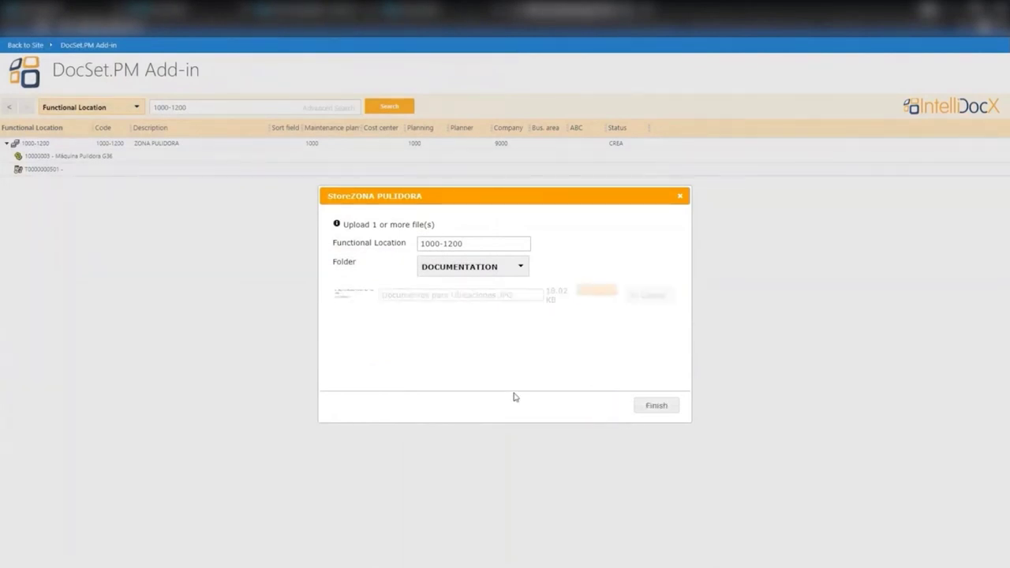
left_click(656, 405)
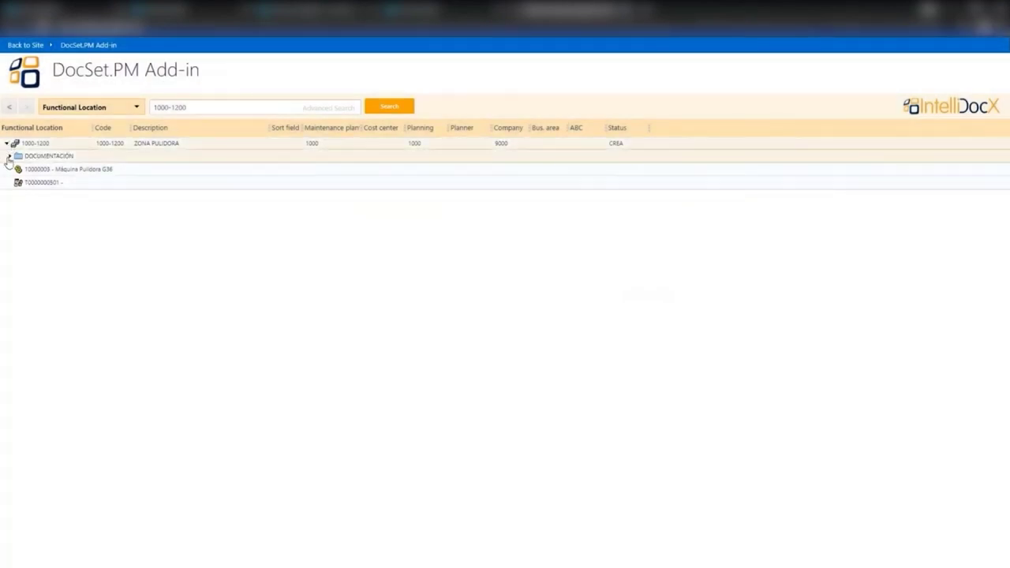
left_click(10, 156)
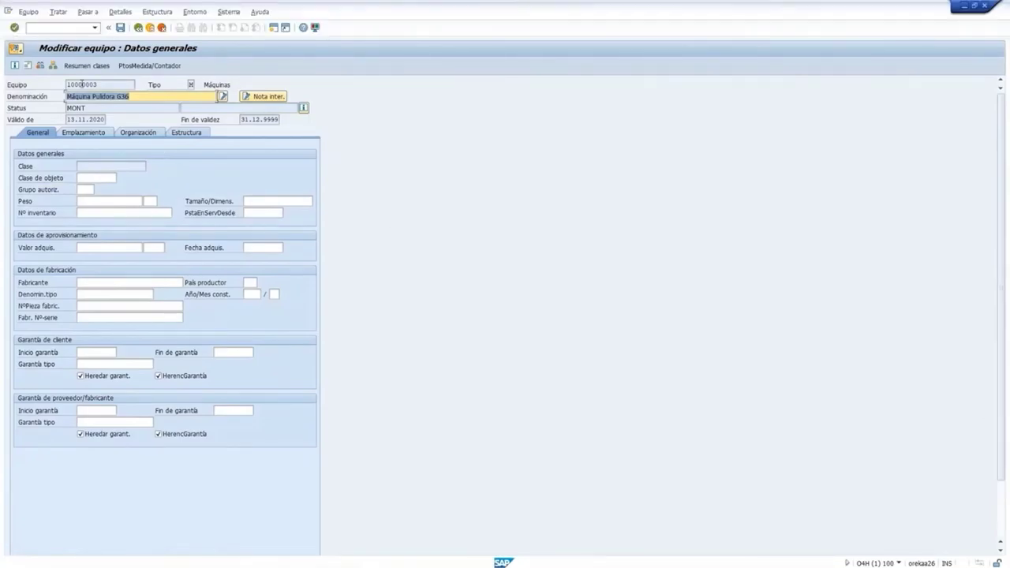
In SAP, check the attachment list of equipment Máquina Pulidora G36 and close it.
left_click(22, 51)
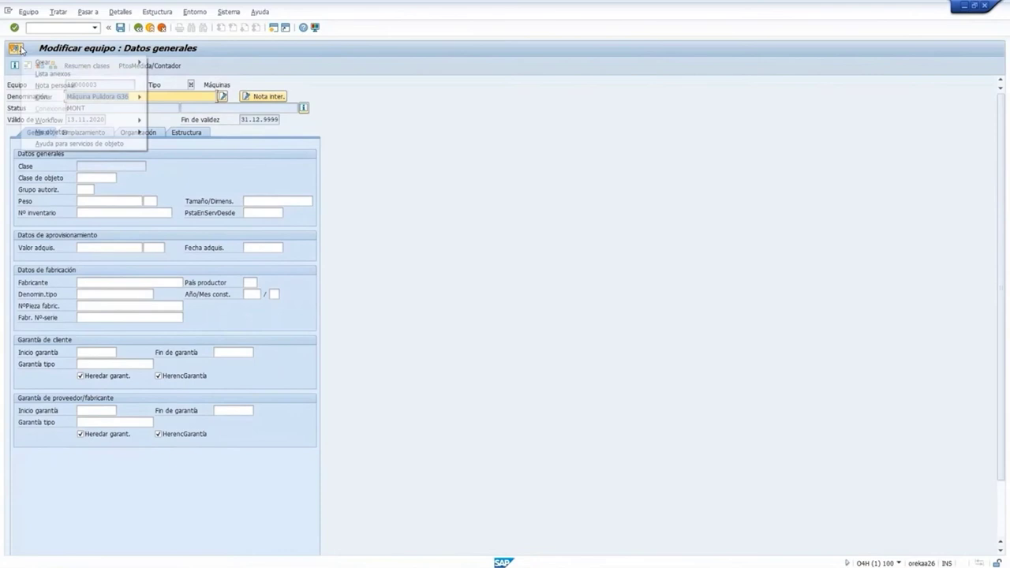
left_click(49, 77)
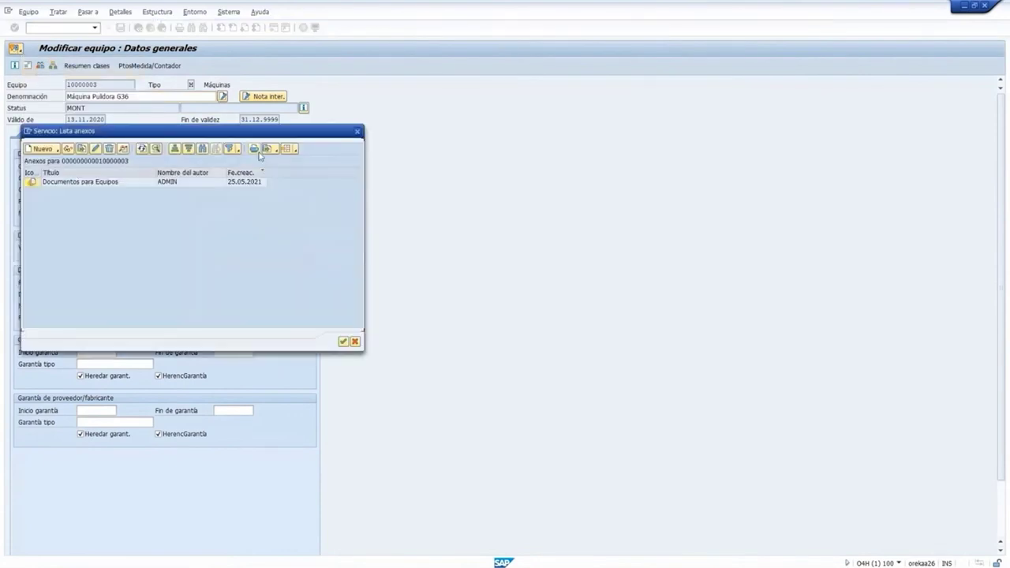
left_click(357, 132)
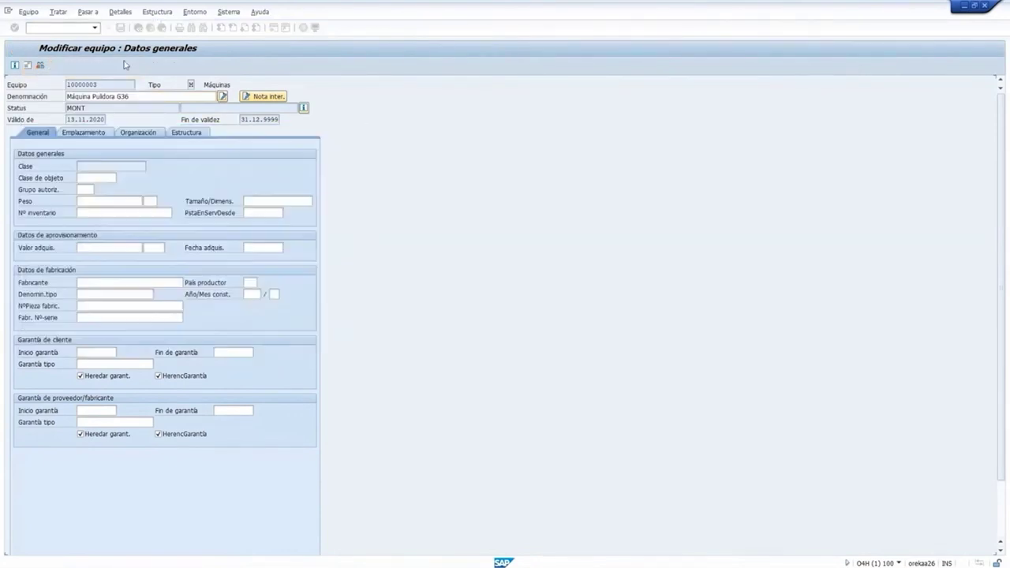
Run DocSet for SAP Functional Locations, list all locations and expand 1000-1200 ZONA PULIDORA to check "Documentos para Ubicaciones.JPG".
left_click(32, 28)
type("/")
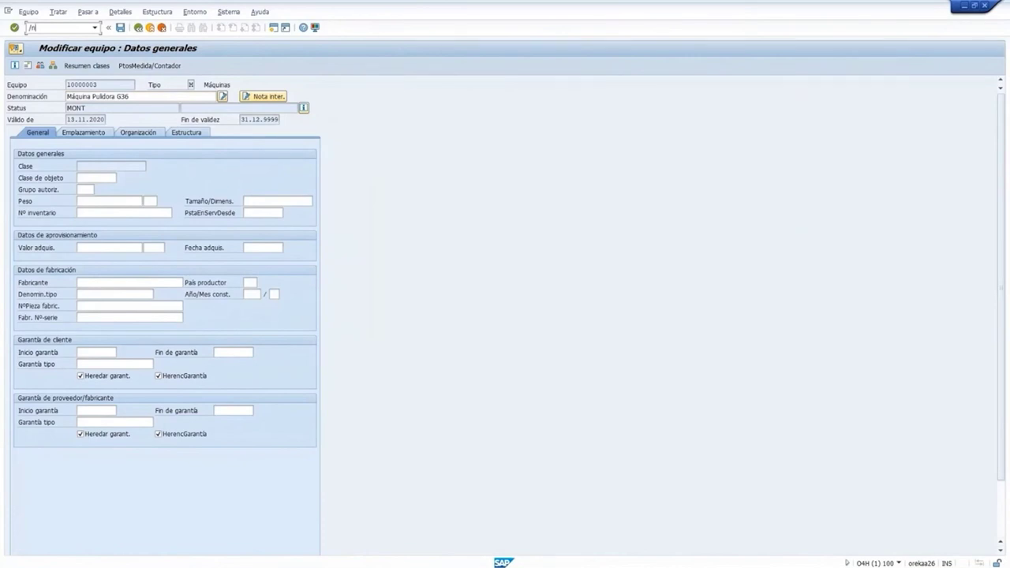
type("nik")
type("docsetfl")
key("Return")
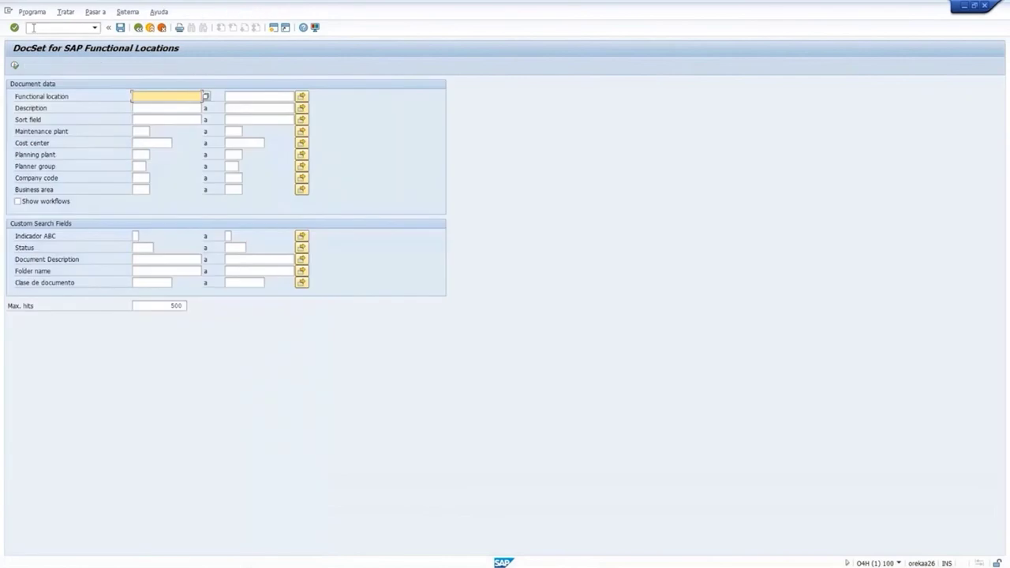
left_click(17, 68)
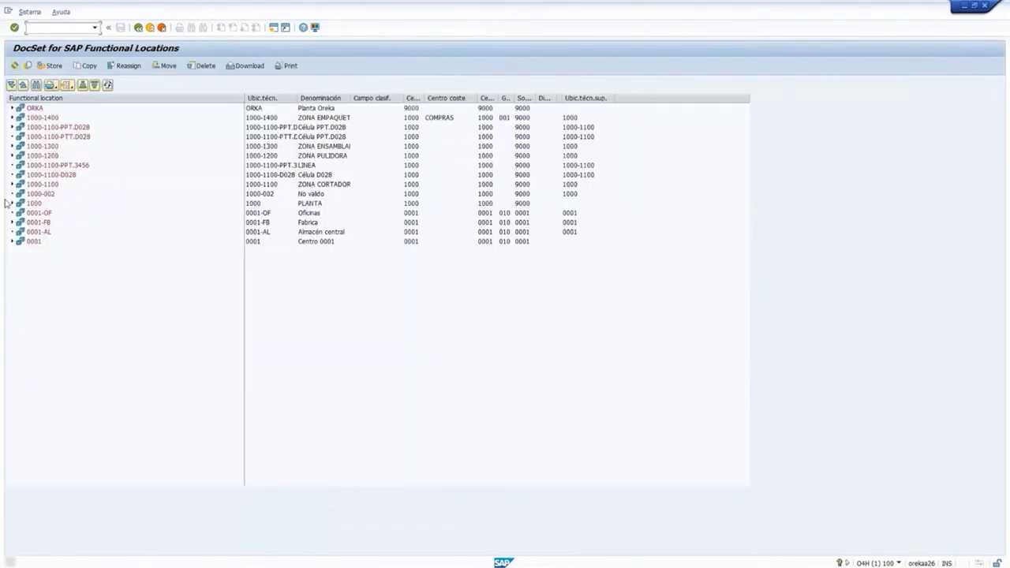
left_click(13, 156)
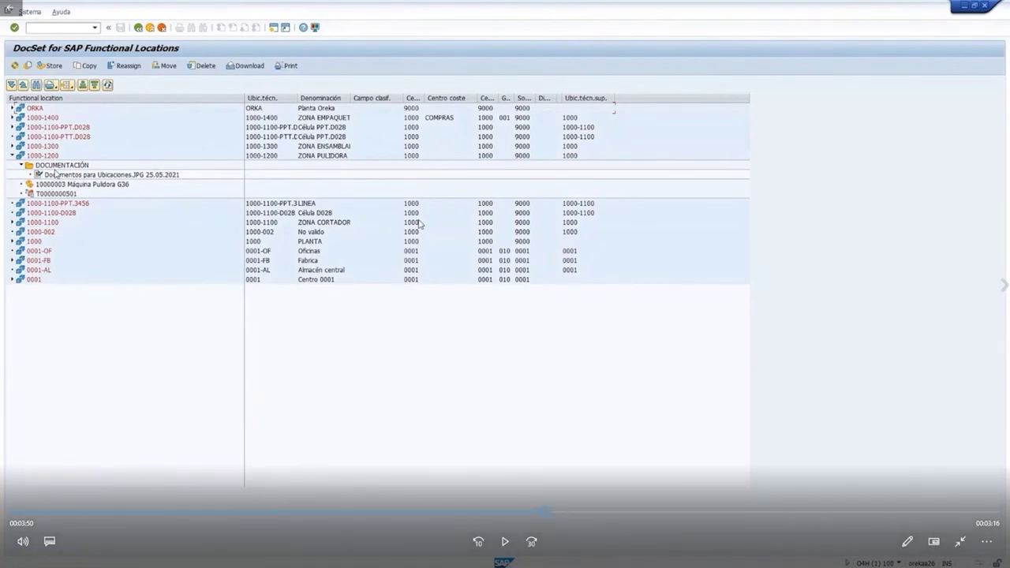
left_click(55, 172)
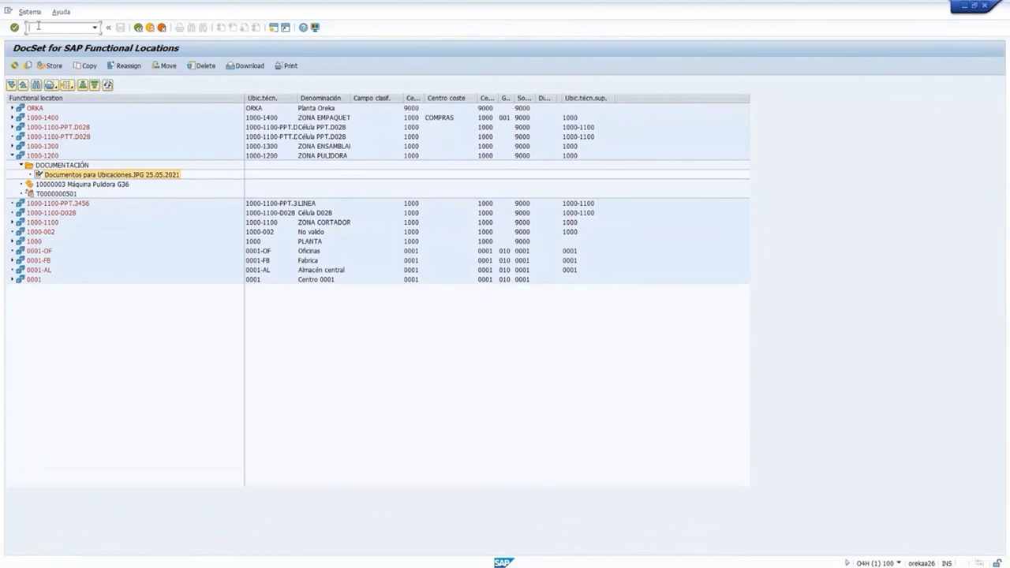
Run DocSet for SAP Equipment Master Data, list all equipment and expand the Documentacion folder of Máquina Pulidora G36.
type("/n/ne")
type("k/docsetme")
key("Return")
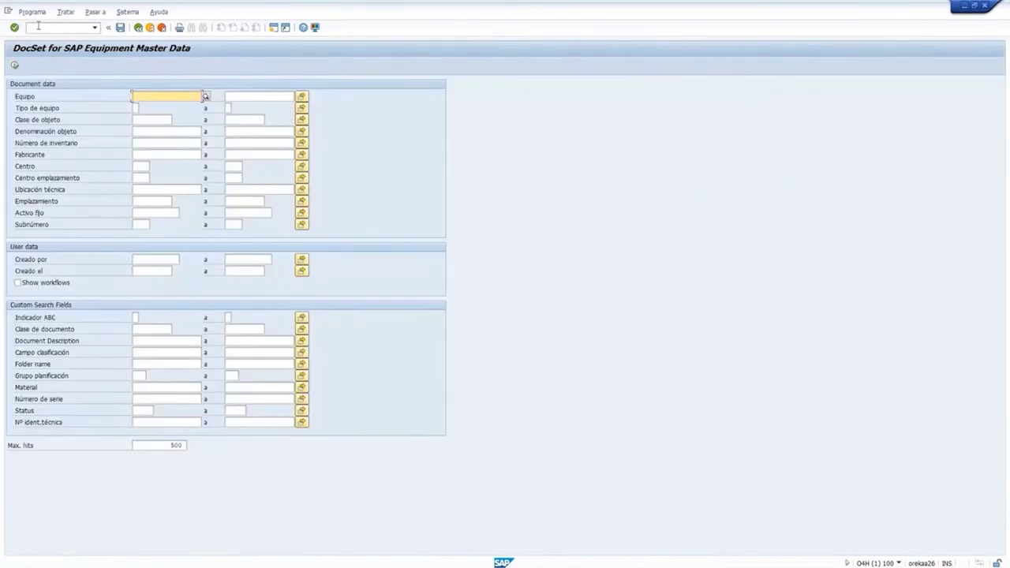
key("F8")
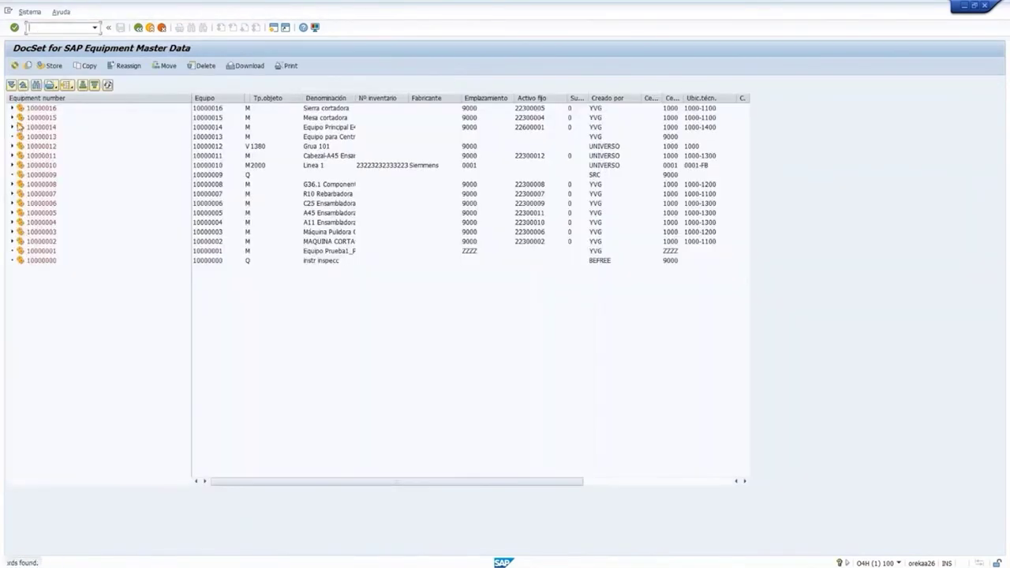
left_click(11, 232)
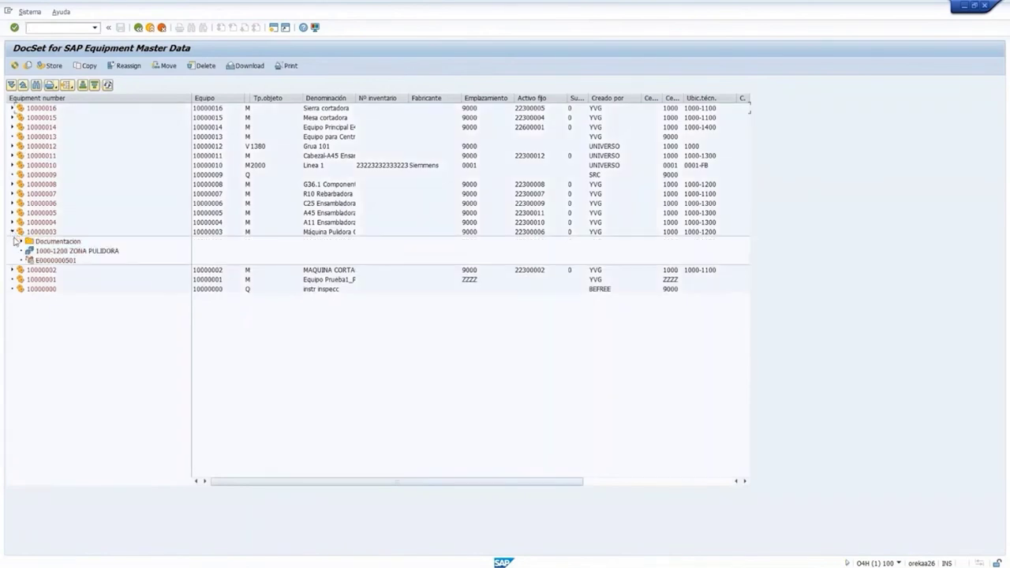
left_click(22, 241)
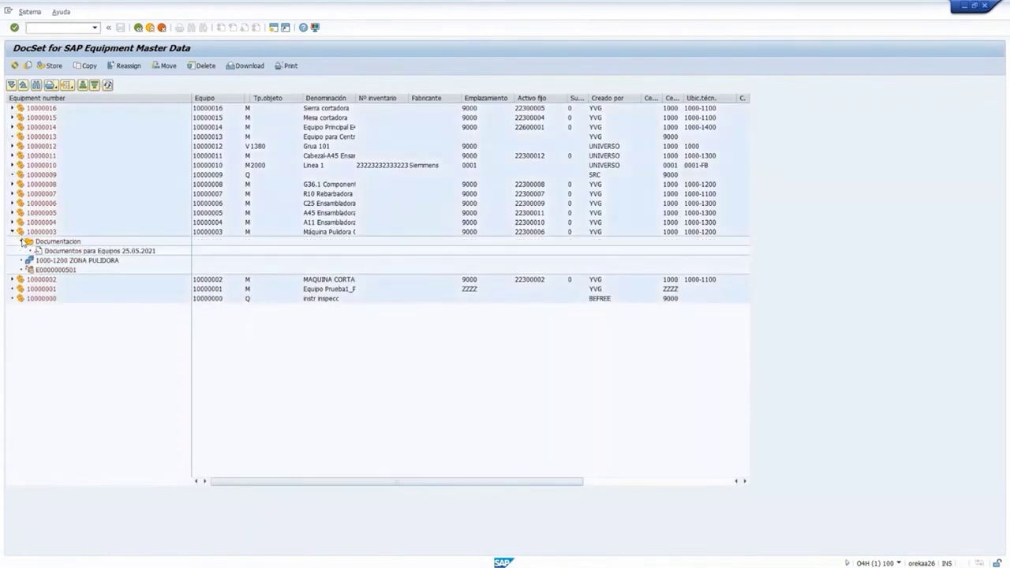
Start storing a document for Máquina Pulidora G36, choosing folder Documentacion and the file "Documentos para Equipos.docx".
left_click(70, 242)
left_click(50, 232)
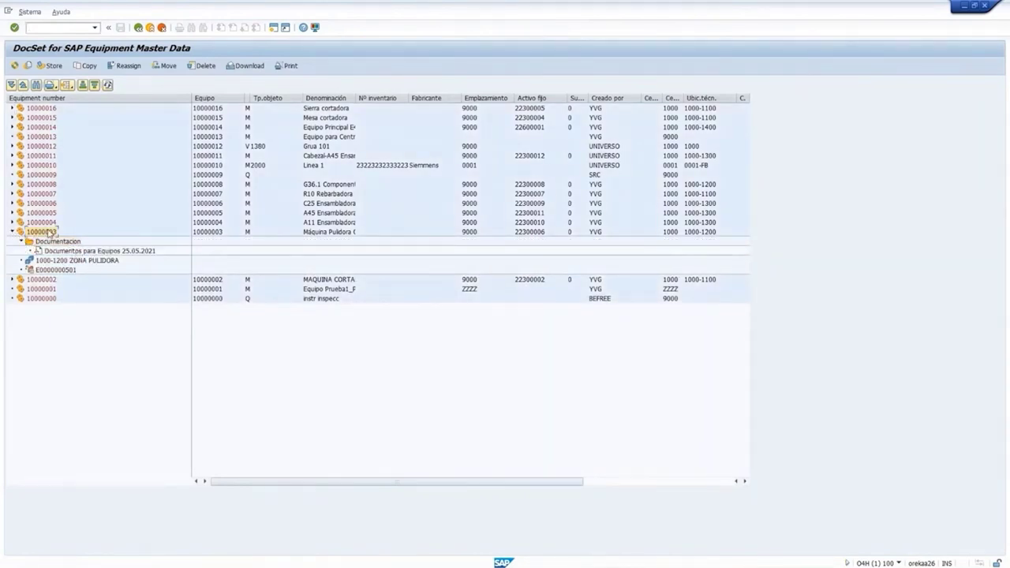
left_click(57, 68)
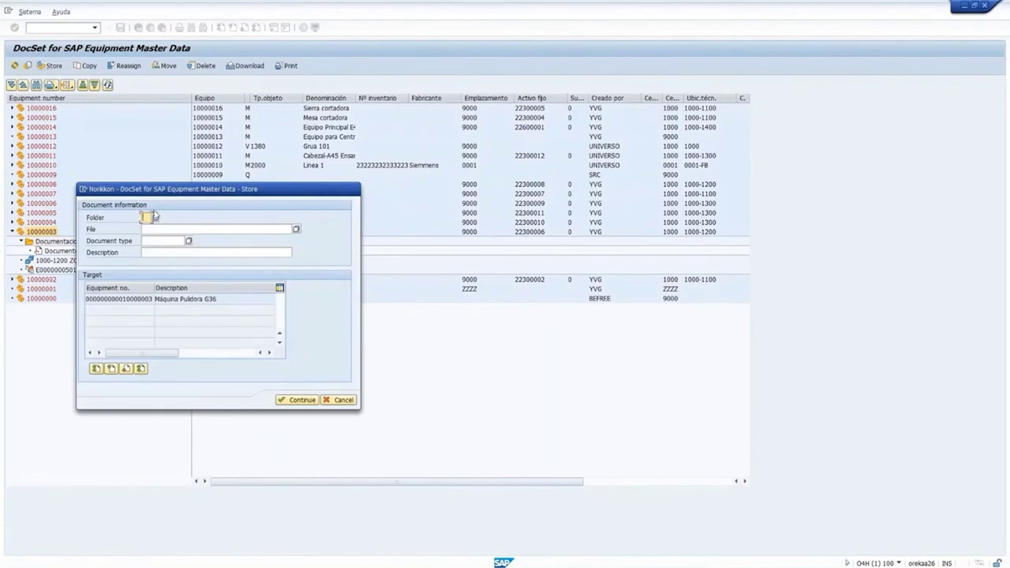
left_click(156, 218)
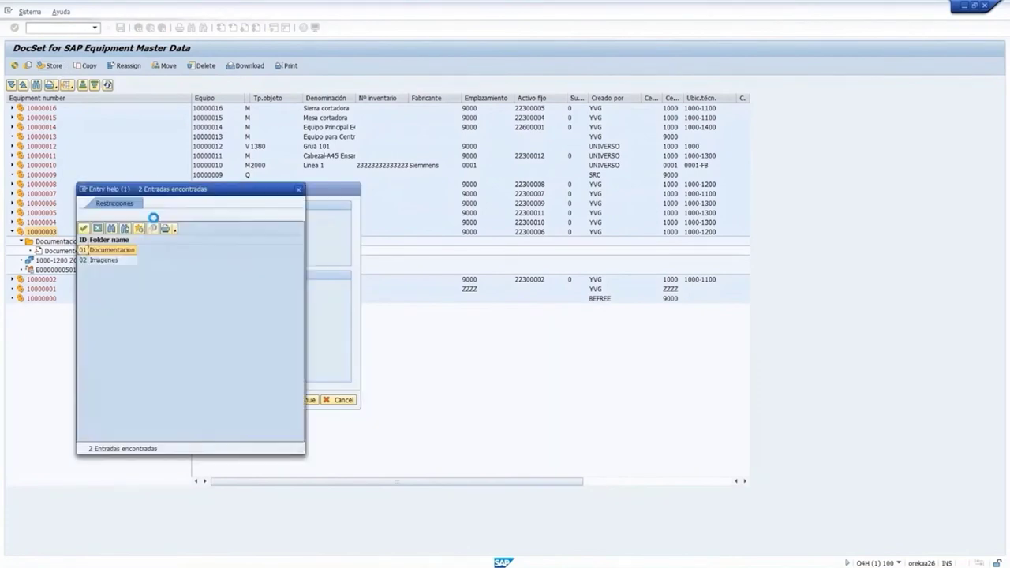
double_click(110, 250)
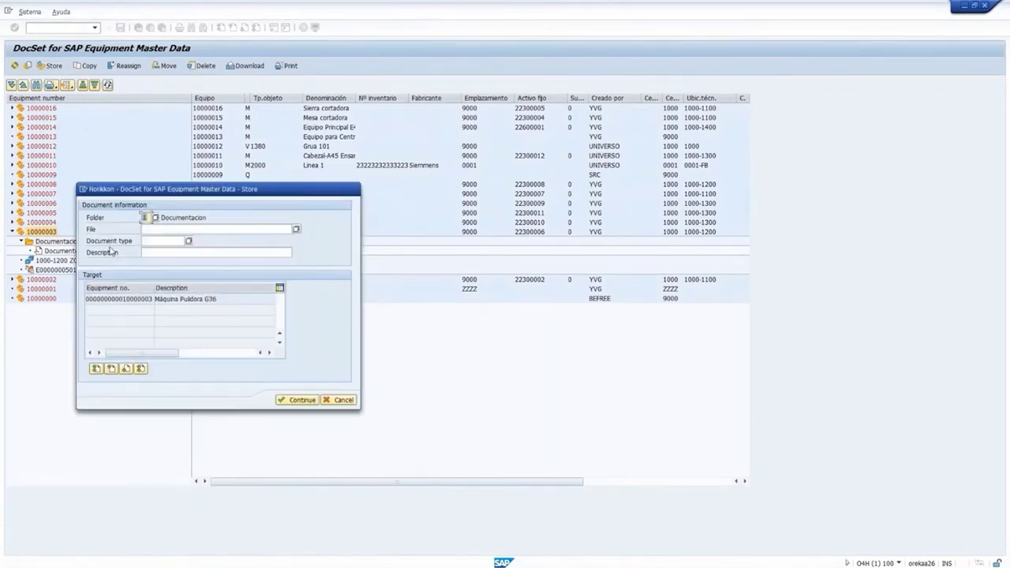
left_click(297, 230)
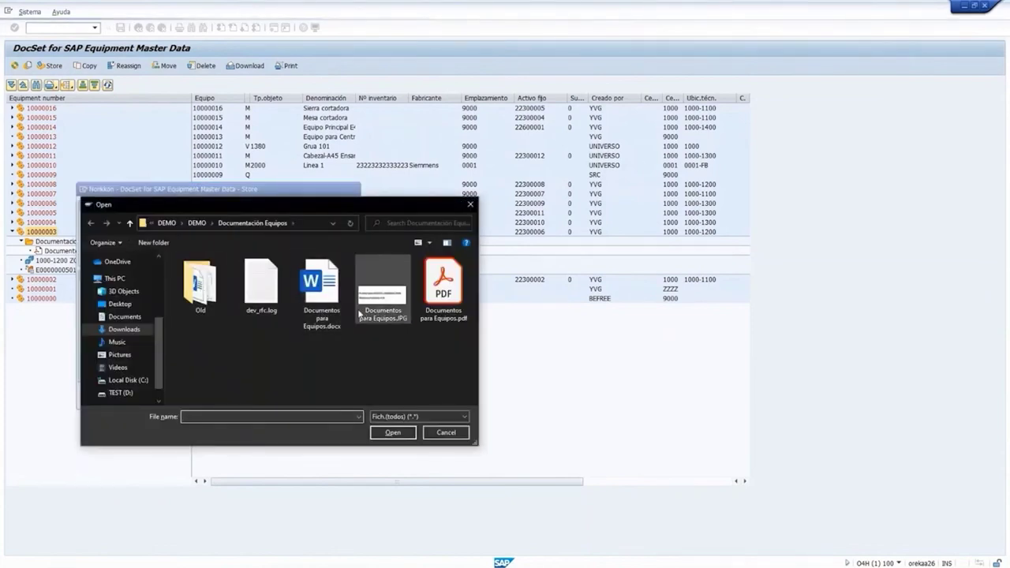
double_click(322, 309)
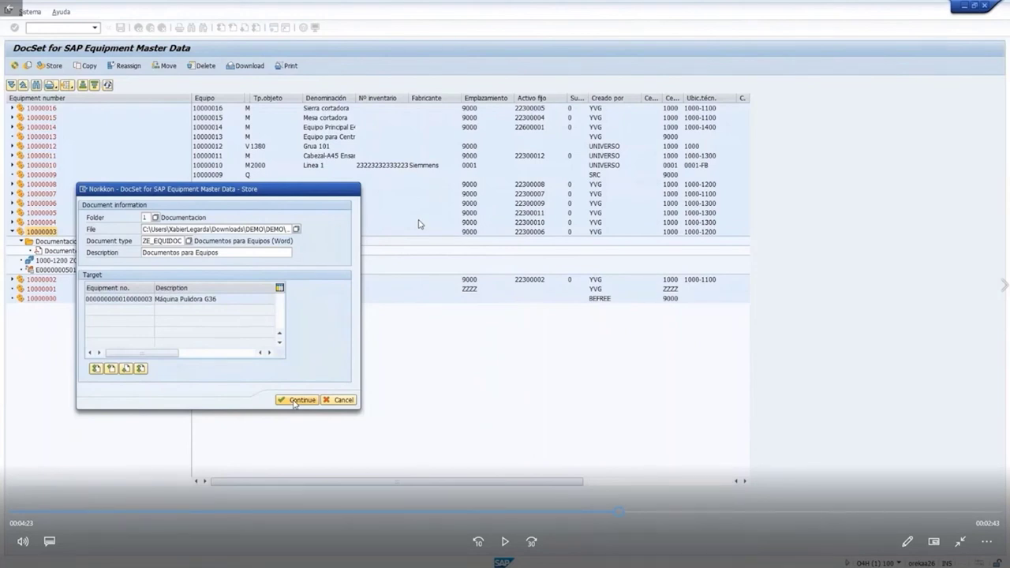
Store the file as document type ZE_EQUIDOC with description "Documentos para Equipos" and expand the equipment's Documentacion folder.
left_click(300, 400)
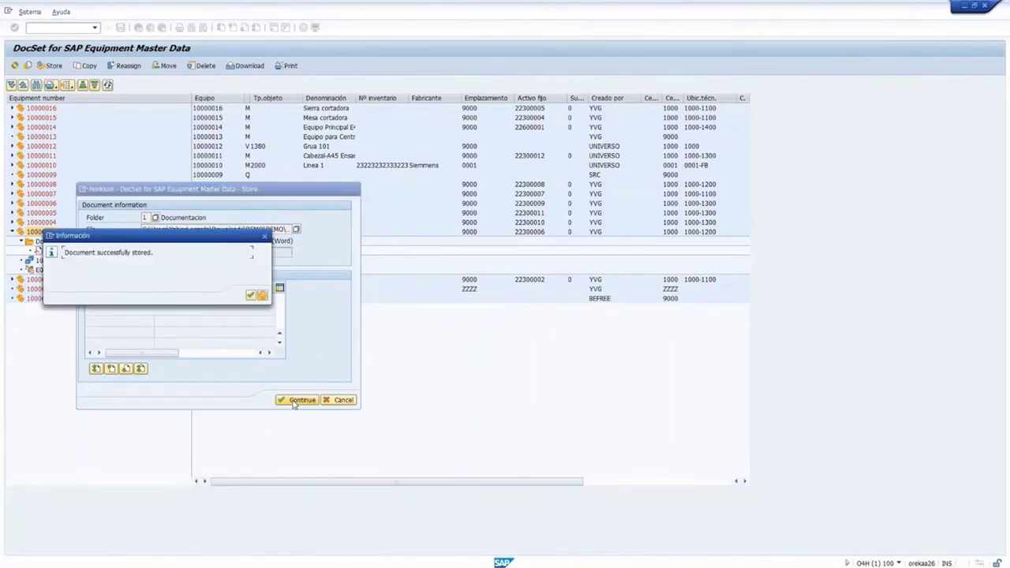
left_click(254, 296)
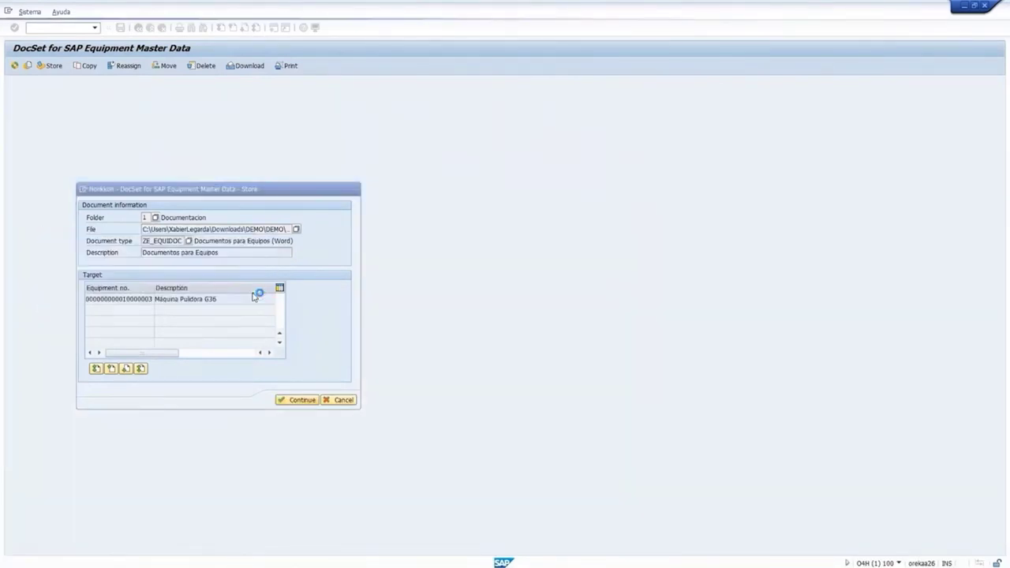
left_click(11, 232)
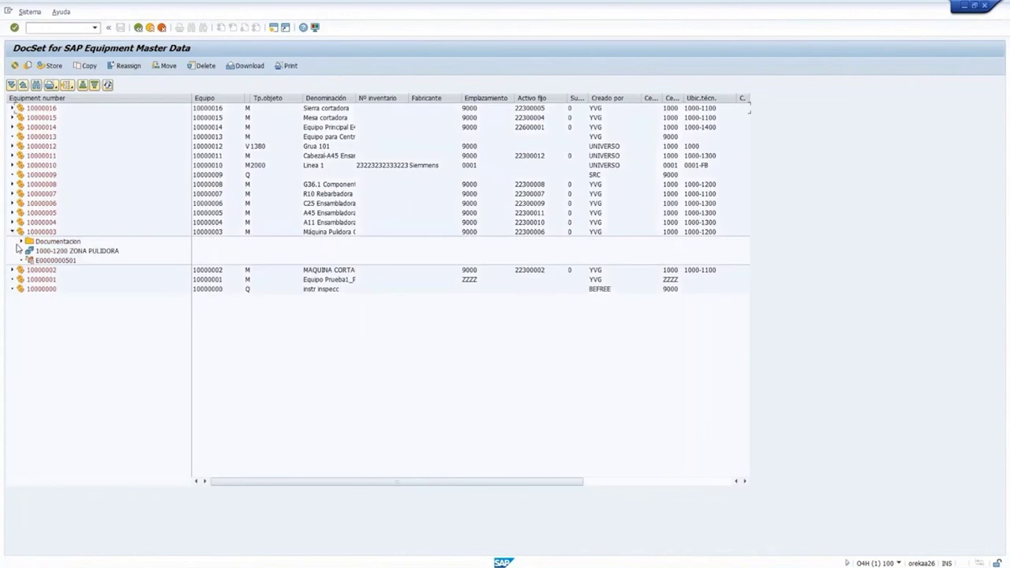
left_click(21, 242)
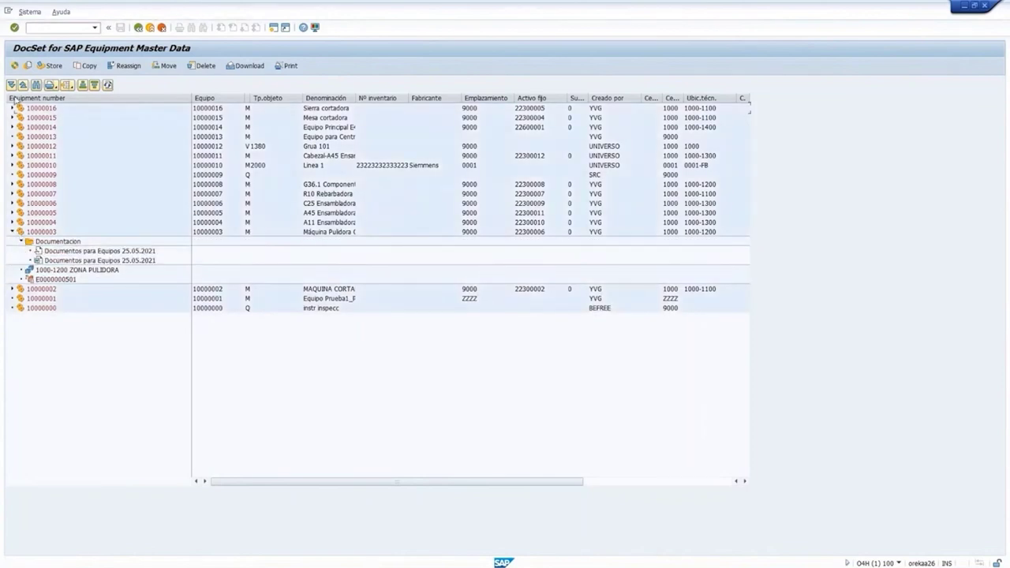
Run DocSet for SAP Work Orders, list the orders of type PM01 and expand work order 4000101, AVERIA EN MÁQUINA.
left_click(35, 27)
type("/nnw")
type("rk/docsetwo")
key("Return")
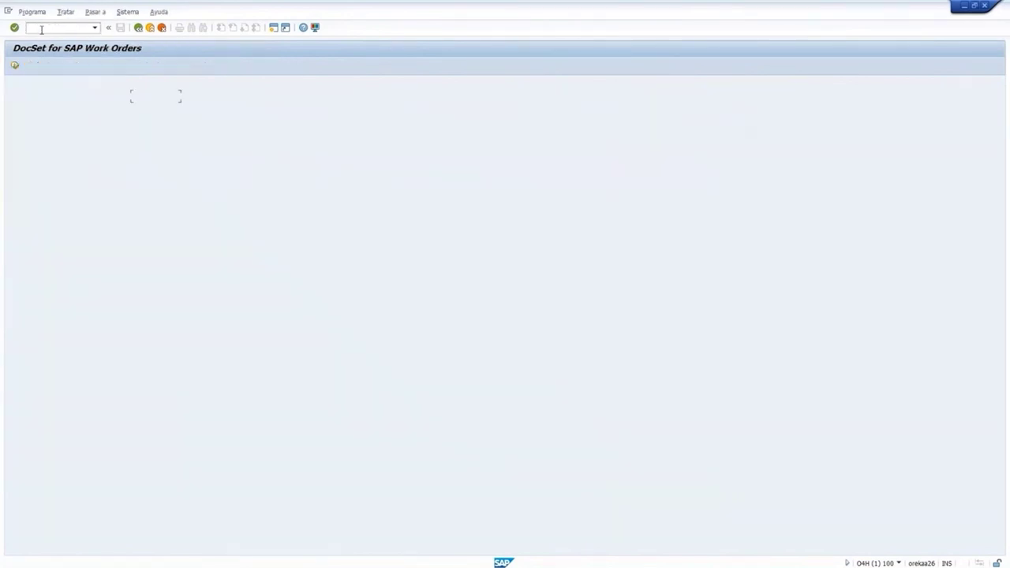
left_click(139, 108)
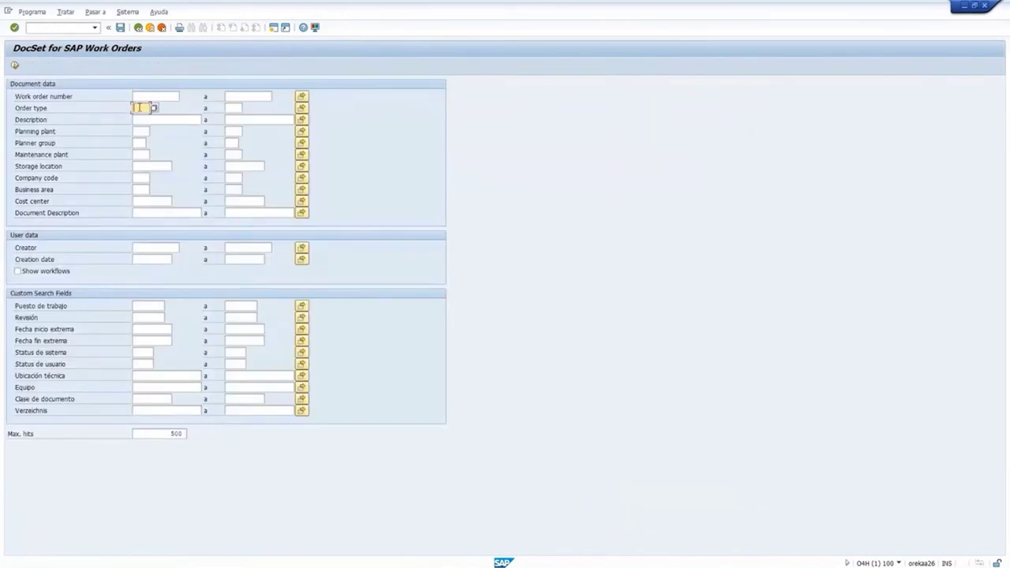
type("PM01")
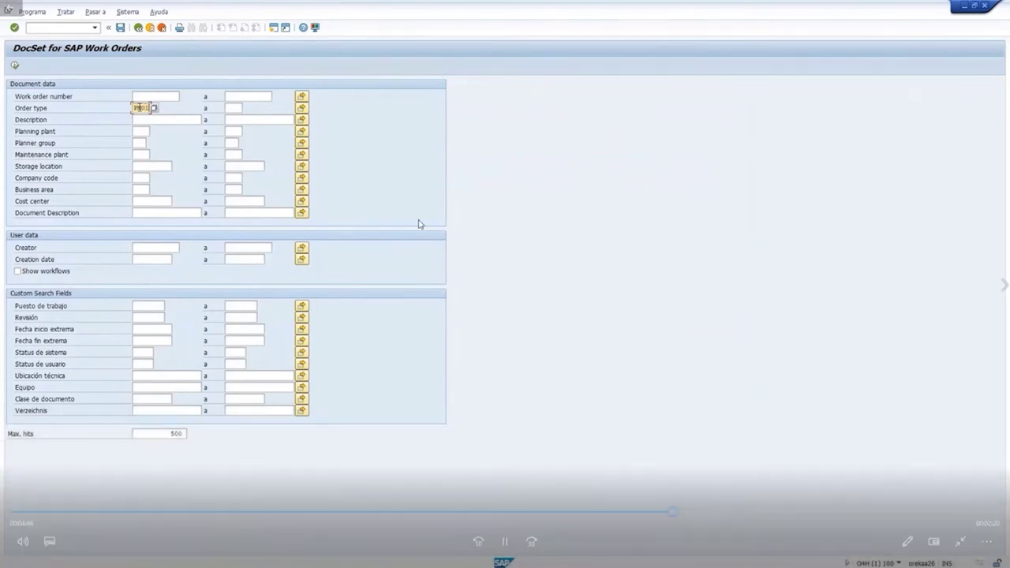
left_click(16, 66)
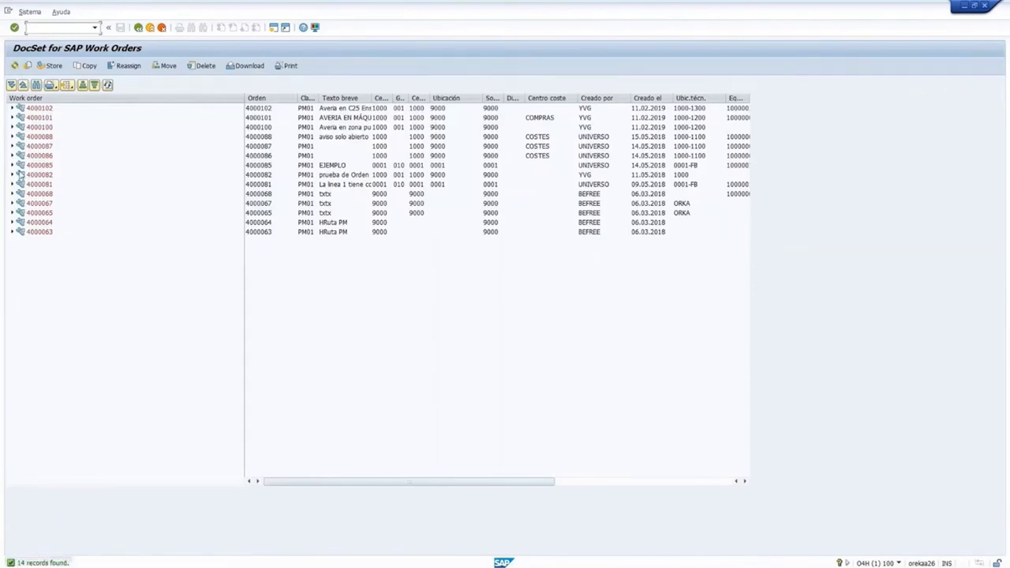
left_click(11, 117)
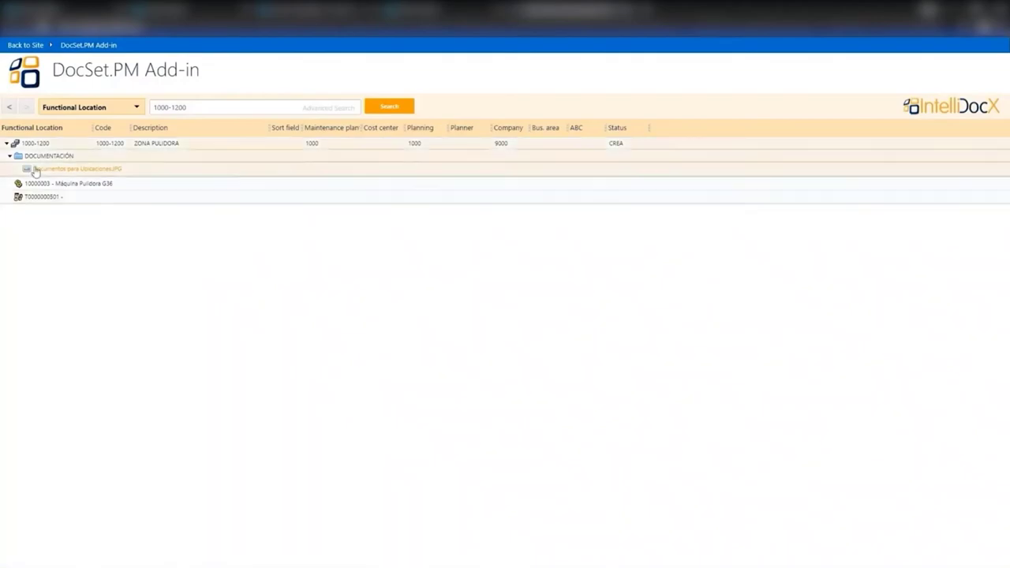
In SharePoint's DocSet.PM Add-in, search the work orders with the saved advanced search Ordenes_PM01.
left_click(102, 110)
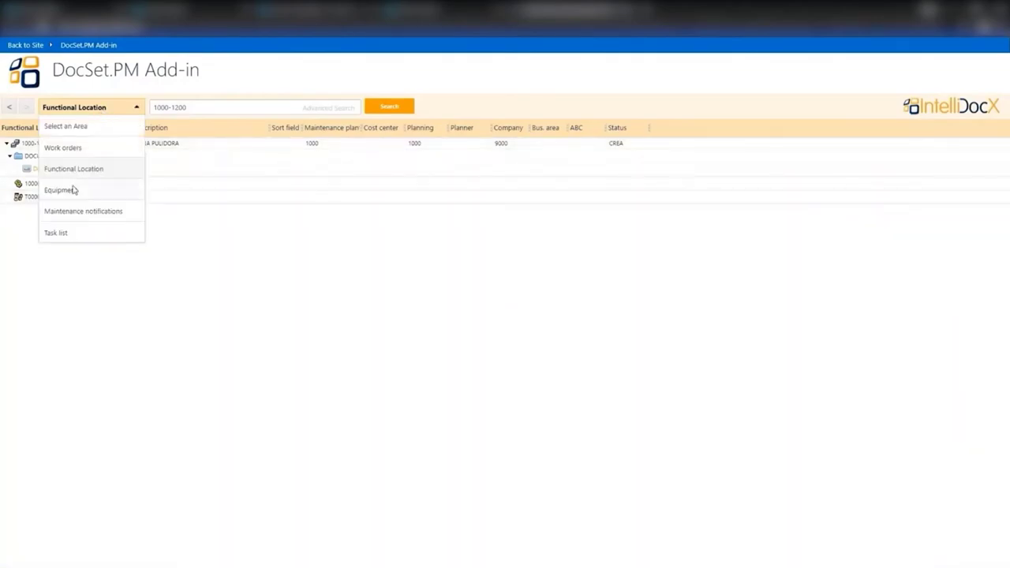
left_click(72, 147)
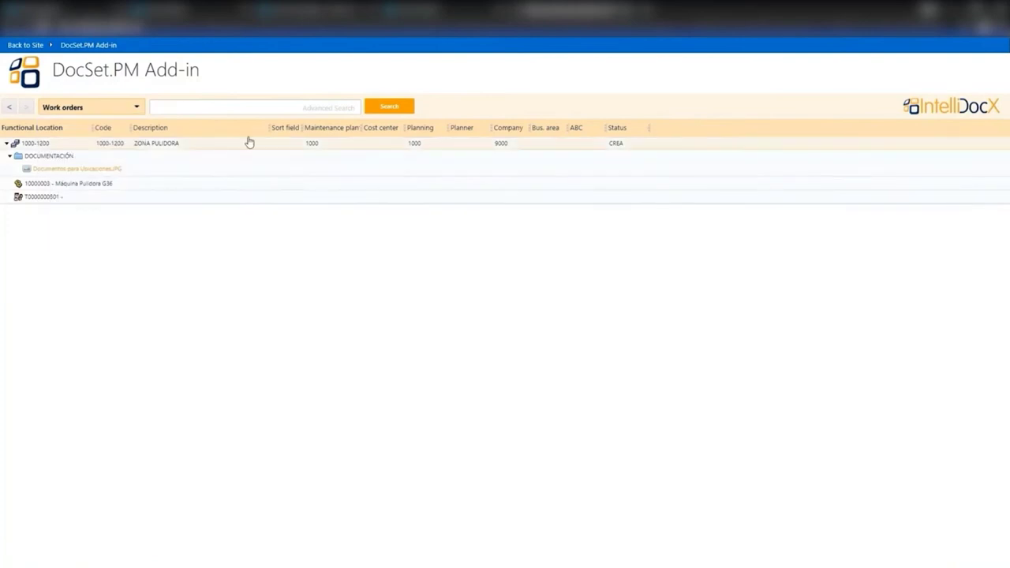
left_click(320, 108)
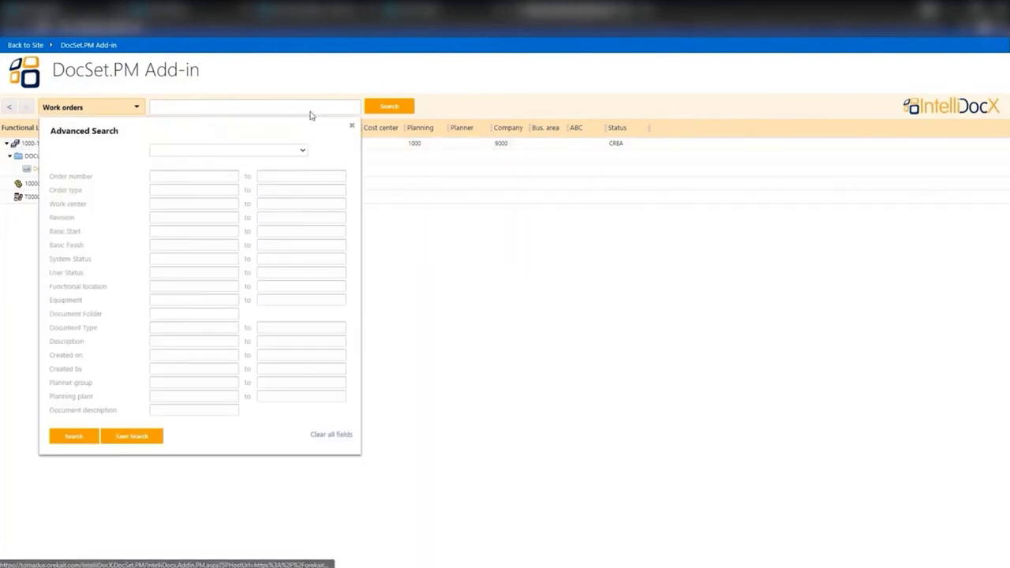
left_click(303, 154)
left_click(245, 171)
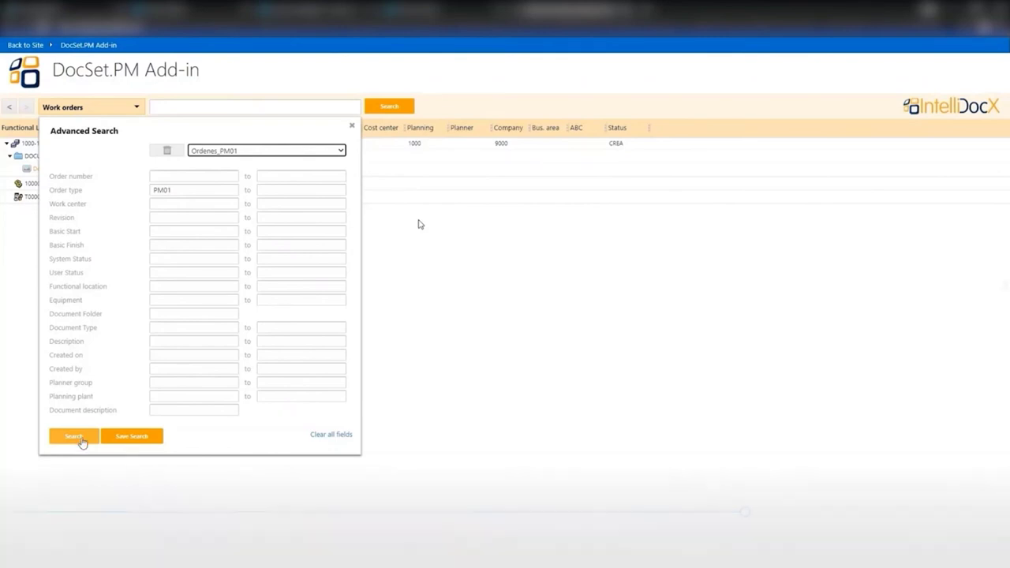
left_click(82, 443)
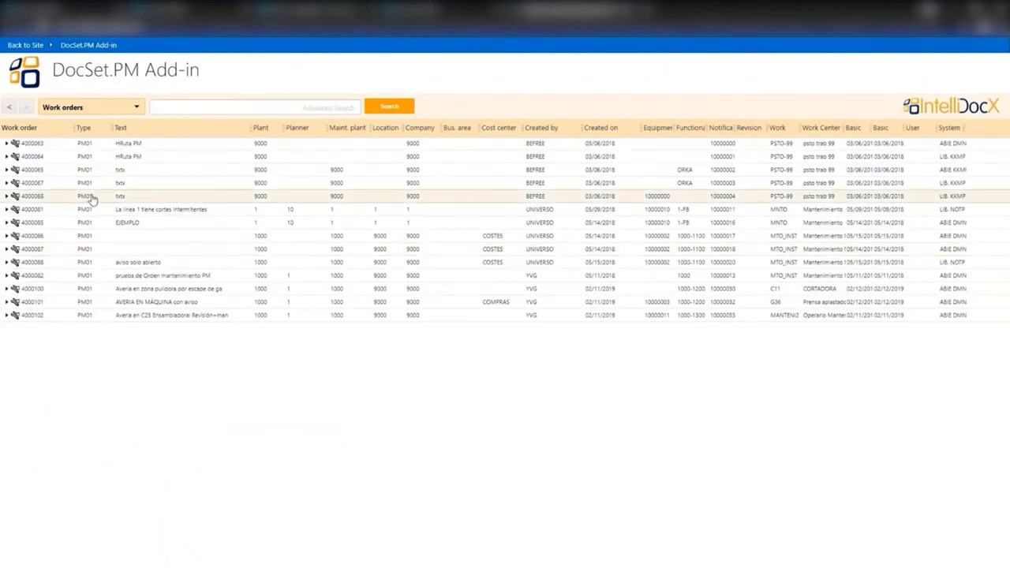
Expand work order AVERIA EN MÁQUINA con aviso and inspect its functional location ZONA PULIDORA and the Documentacion folder of equipment Máquina Pulidora G36.
left_click(6, 303)
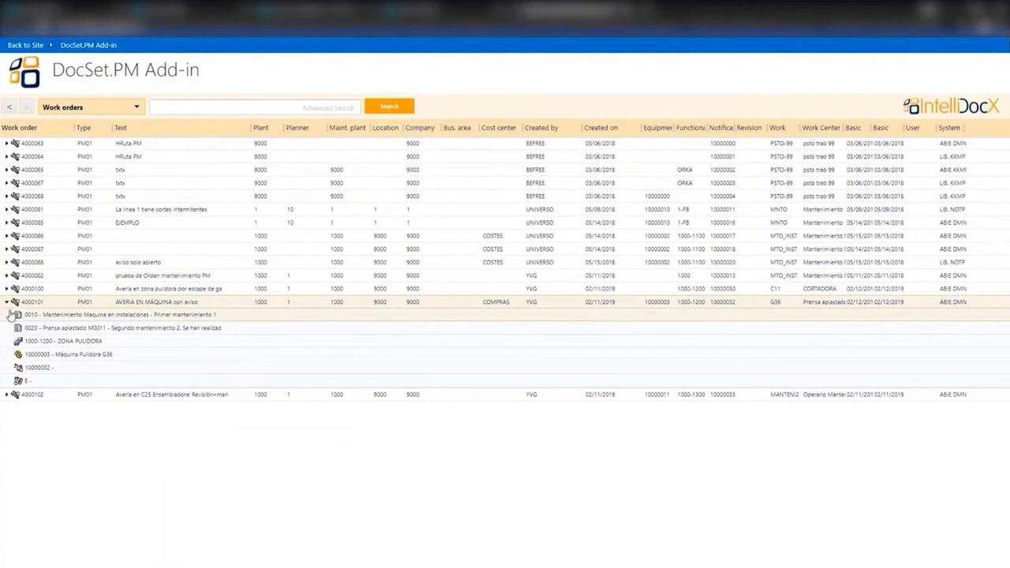
left_click(38, 341)
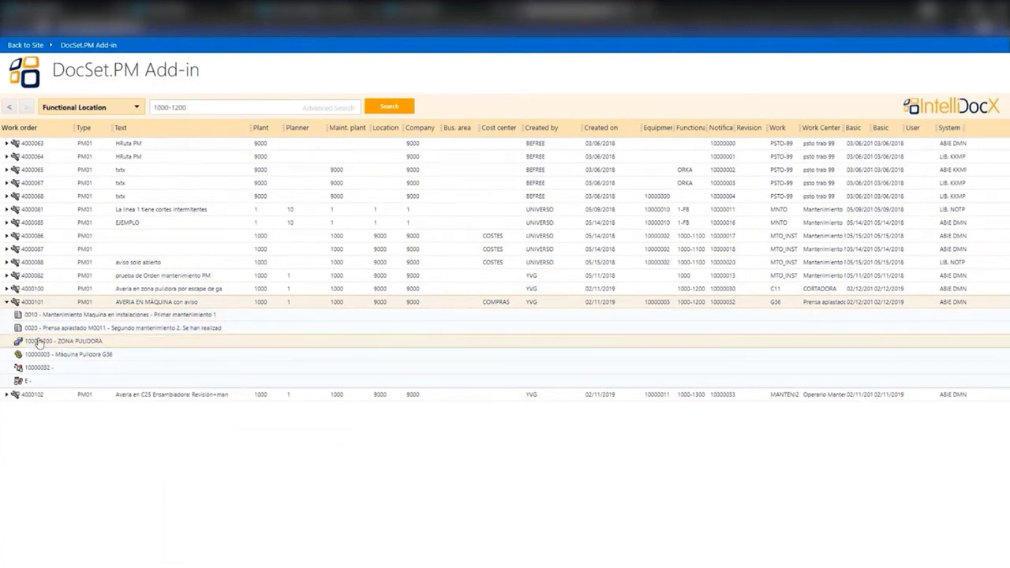
left_click(10, 158)
left_click(11, 158)
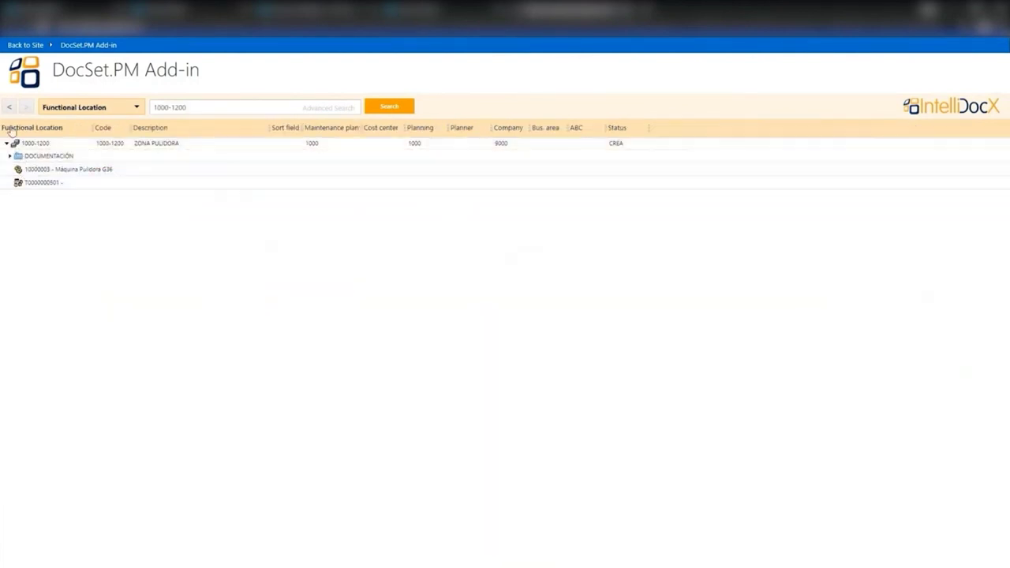
left_click(10, 108)
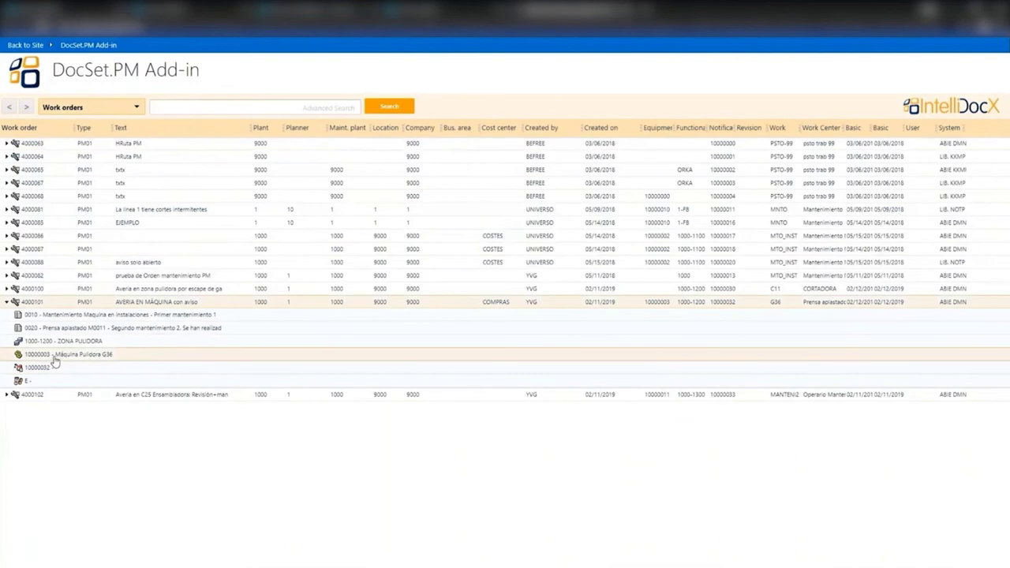
left_click(54, 356)
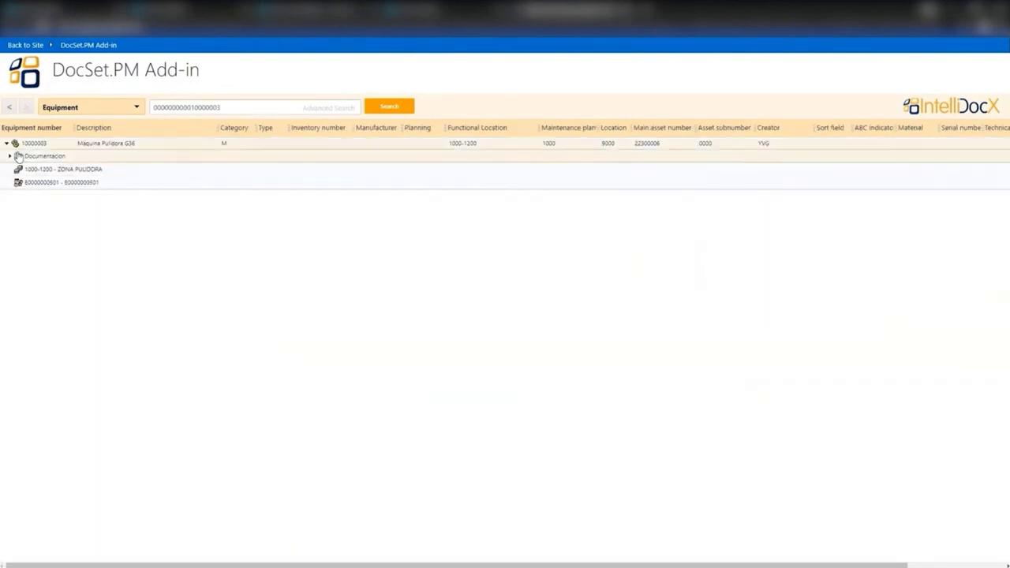
left_click(9, 155)
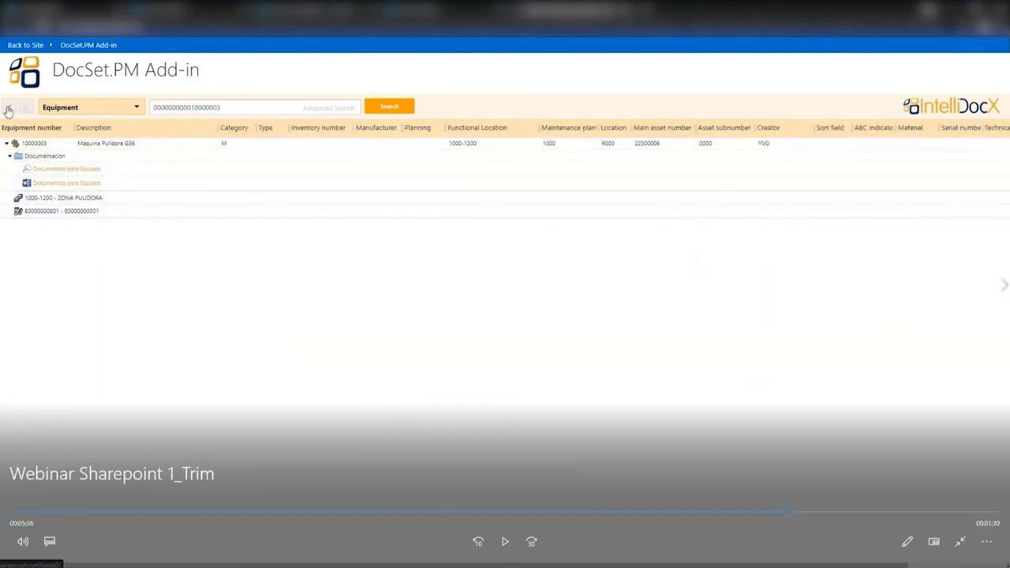
left_click(420, 224)
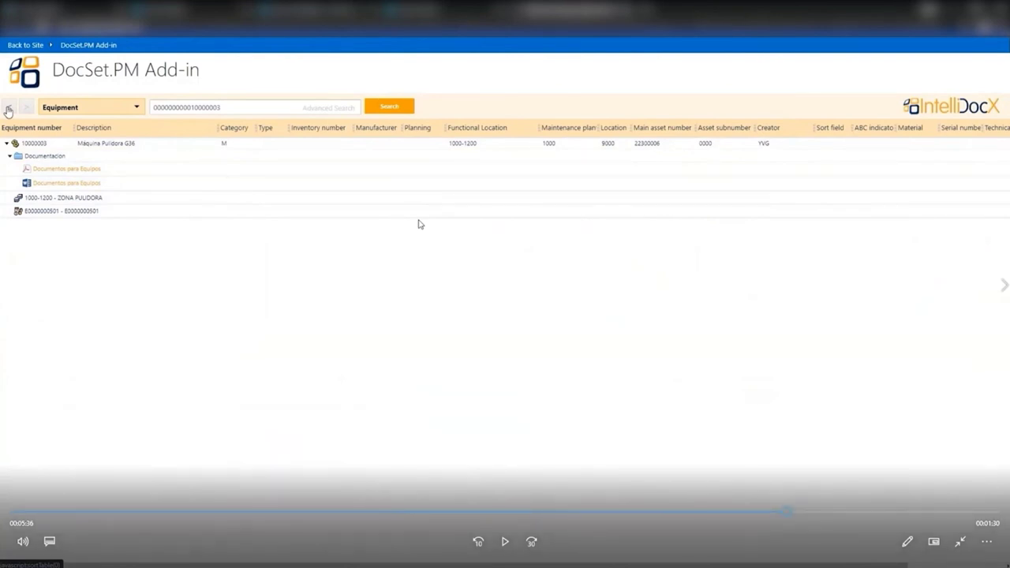
left_click(420, 224)
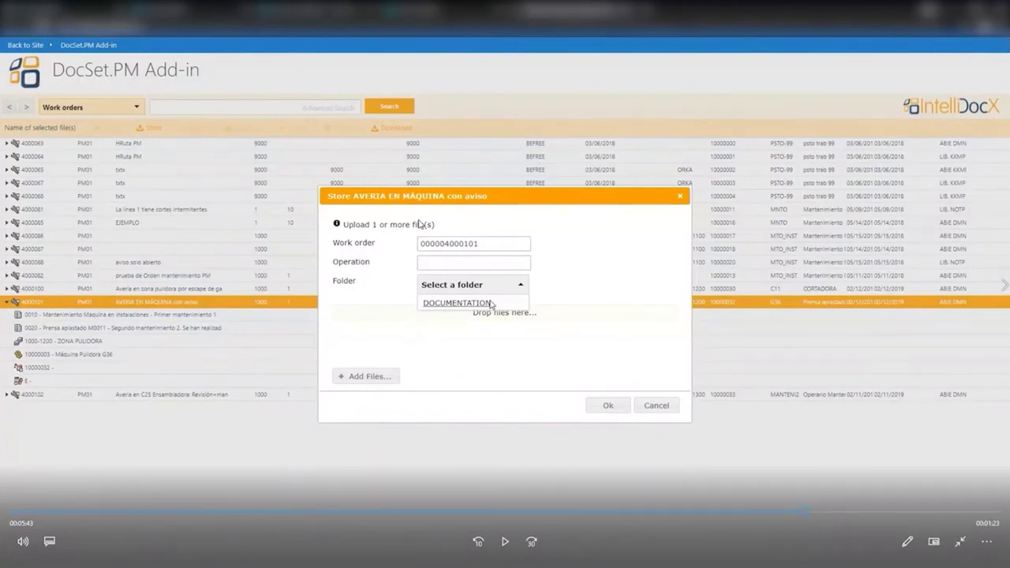
Choose the DOCUMENTATION folder for the file stored against work order AVERIA EN MÁQUINA con aviso.
left_click(491, 304)
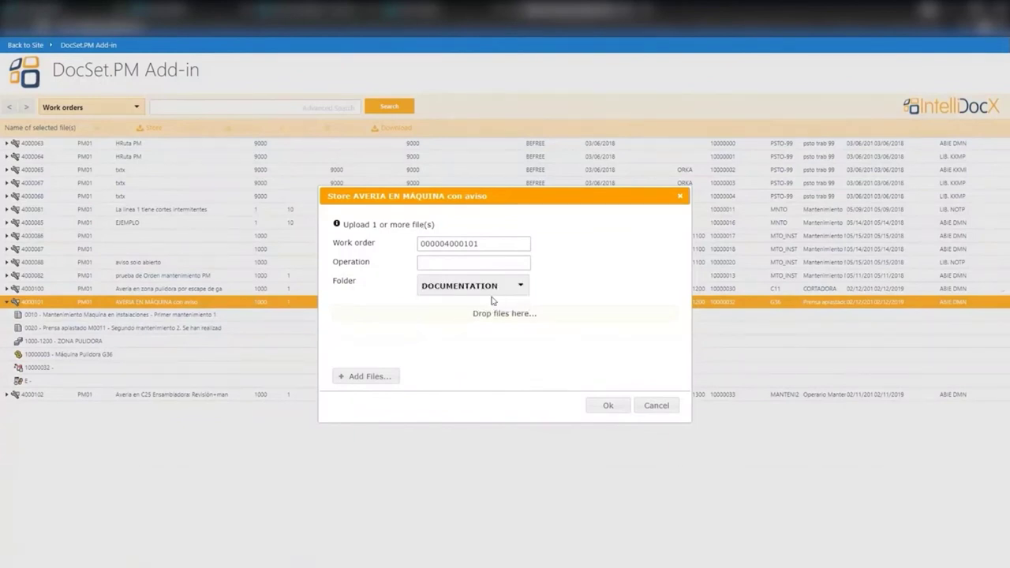
left_click(386, 377)
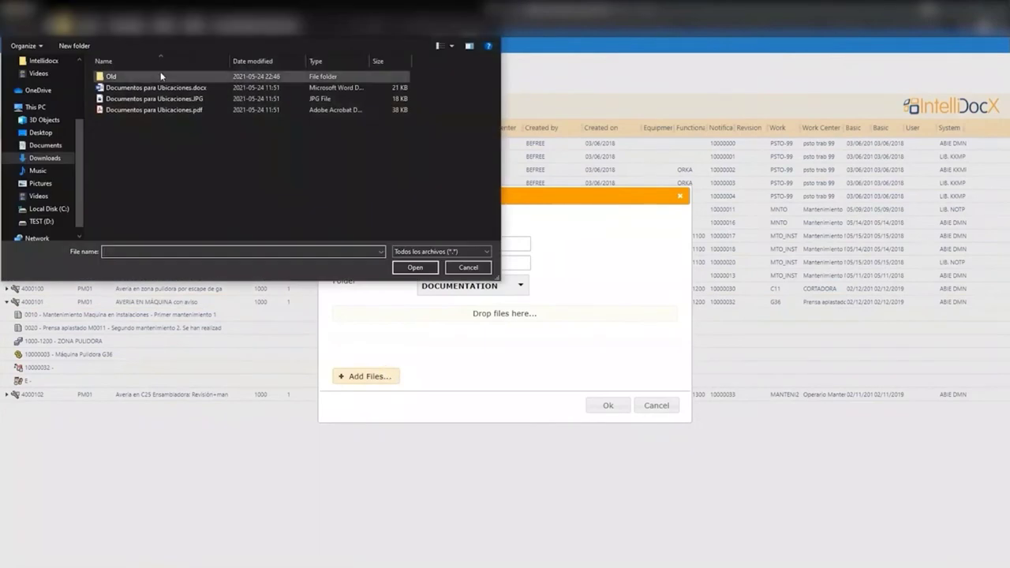
left_click(161, 110)
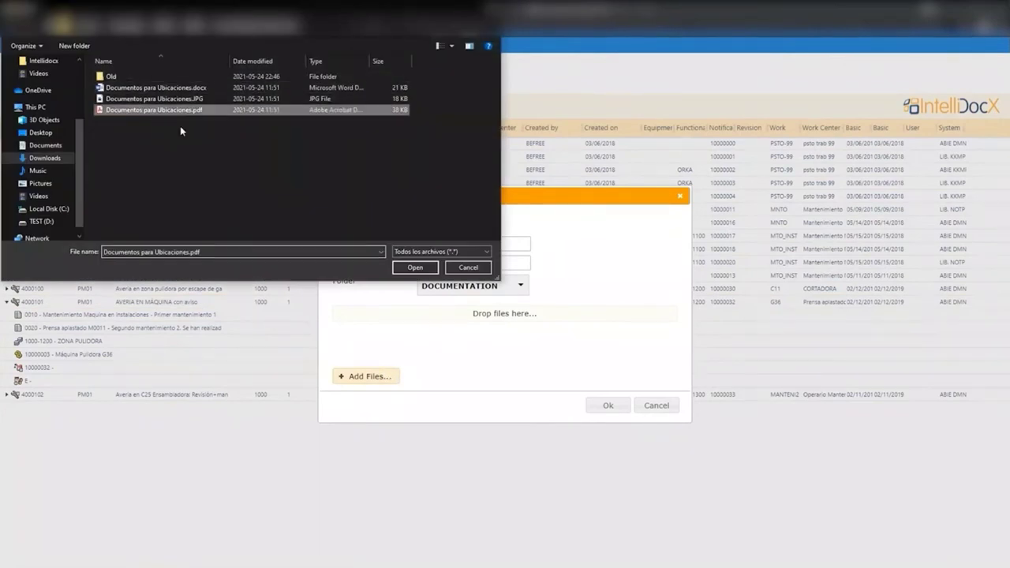
left_click(416, 267)
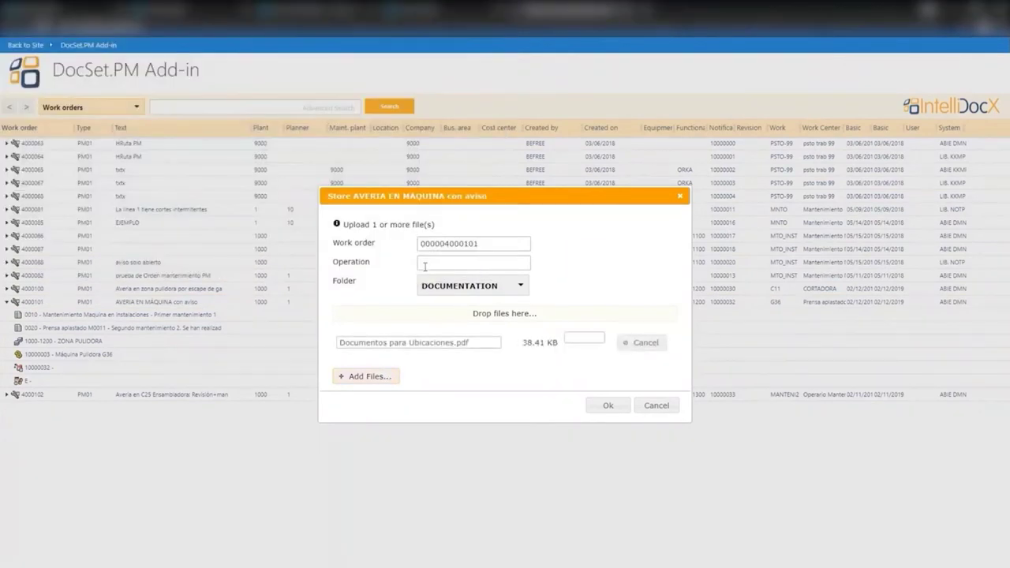
left_click(642, 344)
Upload "Documentos para Ordenes de mantenimiento.pdf" to the work order's DOCUMENTATION folder and finish storing it.
left_click(494, 288)
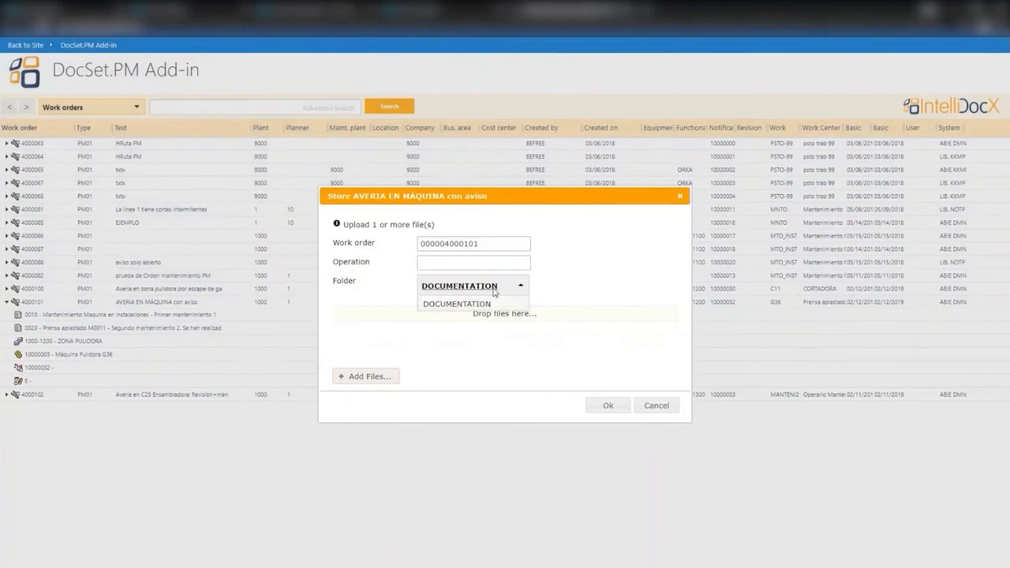
left_click(363, 377)
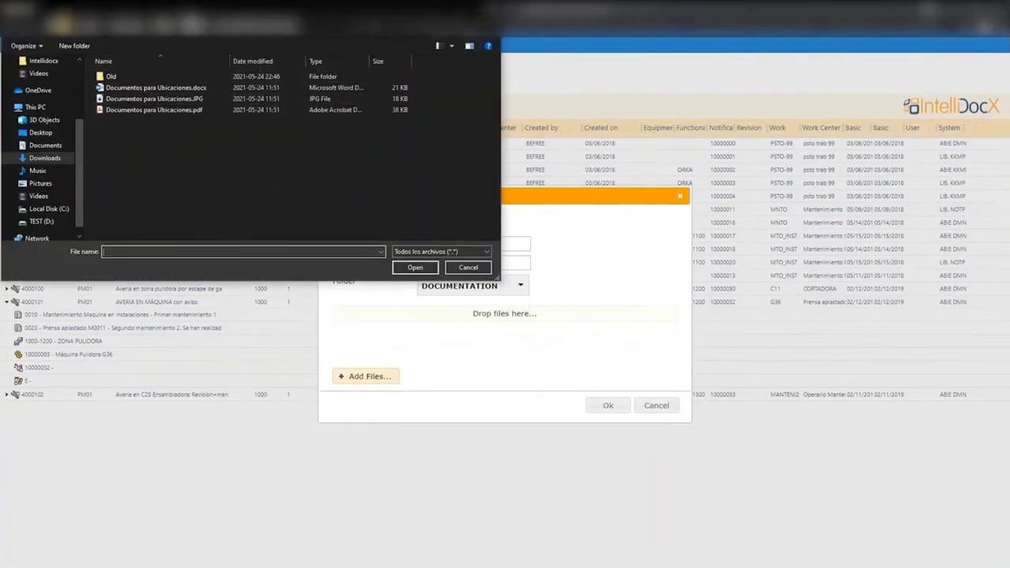
left_click(190, 22)
double_click(154, 110)
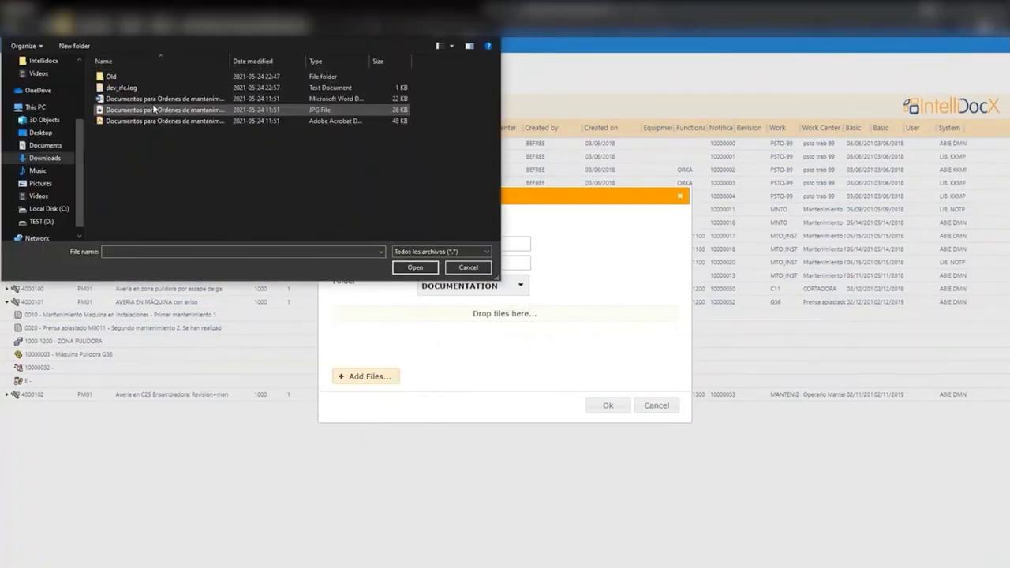
left_click(155, 100)
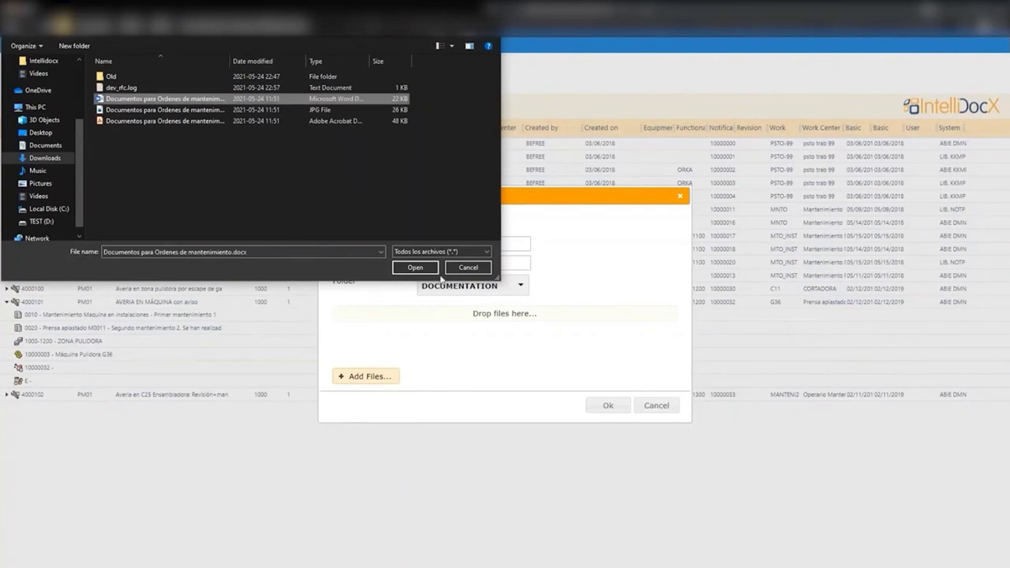
left_click(241, 122)
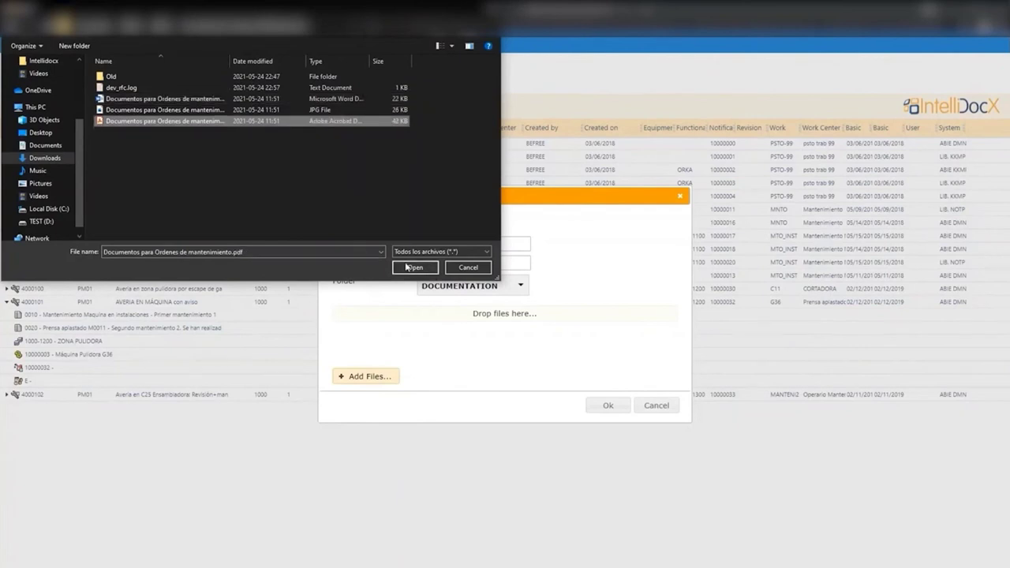
left_click(410, 267)
left_click(608, 407)
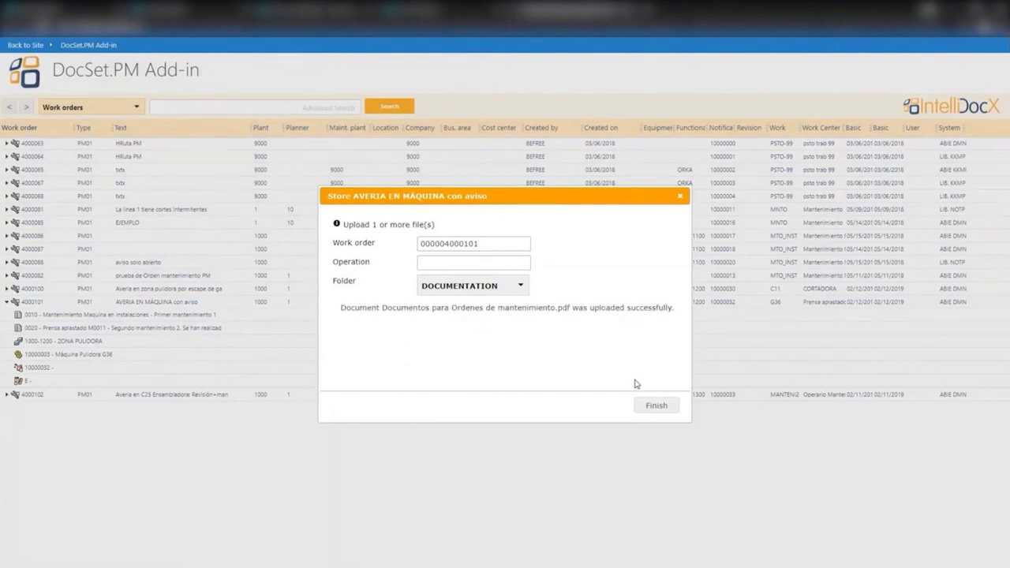
left_click(656, 406)
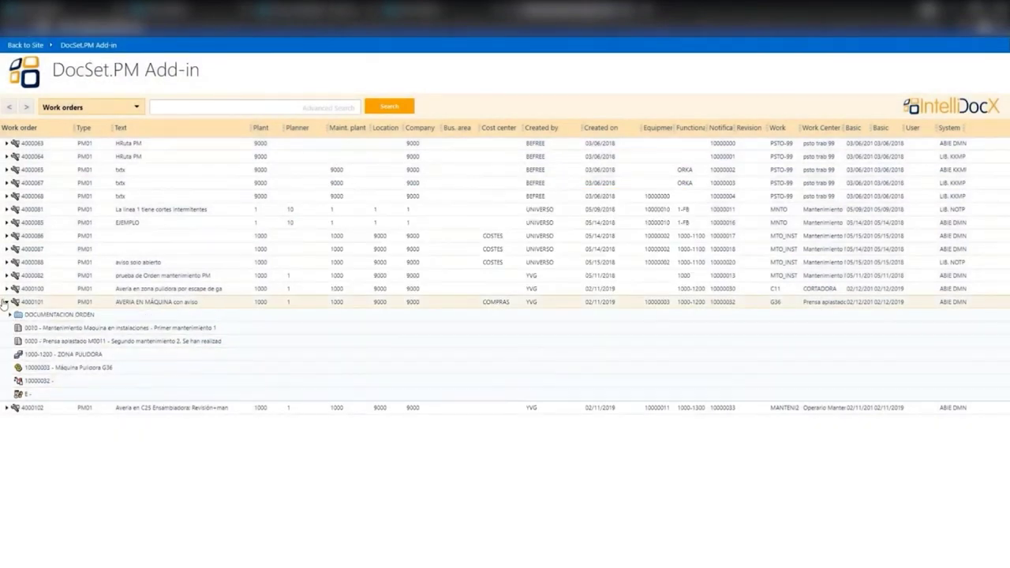
Expand the work order's DOCUMENTACION ORDEN folder, preview the PDF "Documentos para Ordenes de mantenimiento" and close the preview.
left_click(9, 314)
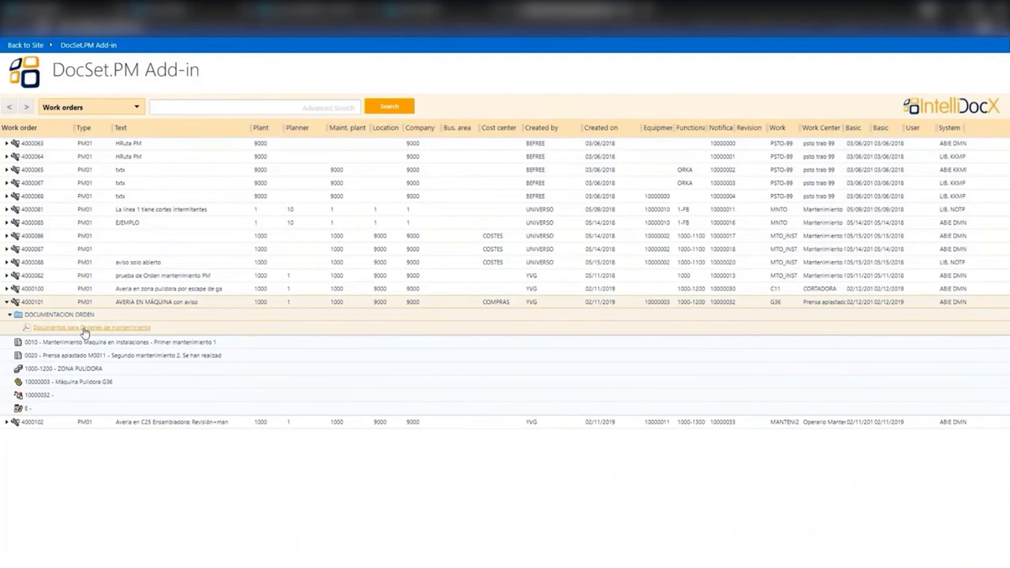
left_click(84, 328)
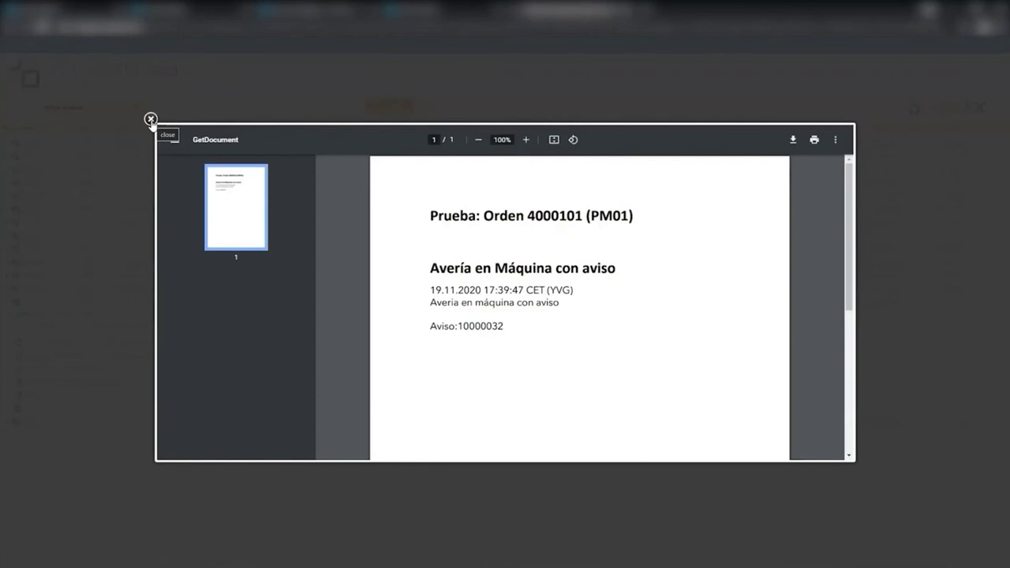
left_click(150, 119)
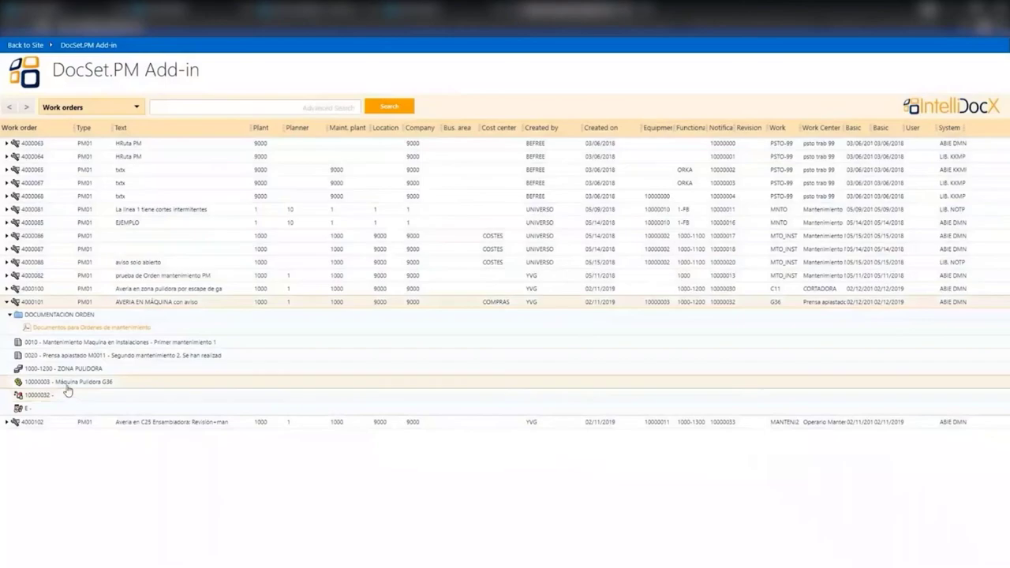
Open the linked equipment Máquina Pulidora G36, download its Word document "Documentos para Equipos" and preview the PDF of the same name.
left_click(68, 385)
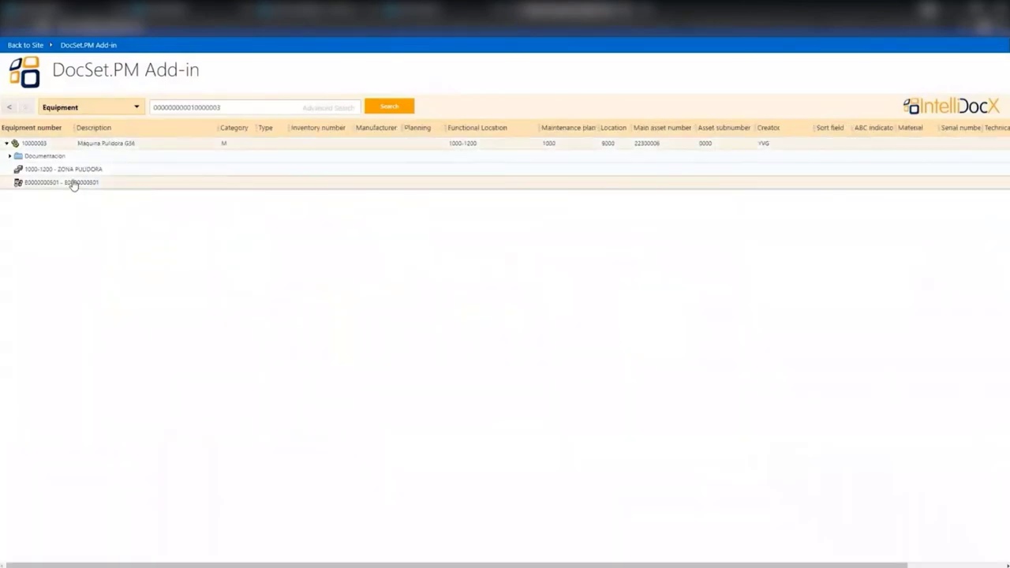
left_click(10, 157)
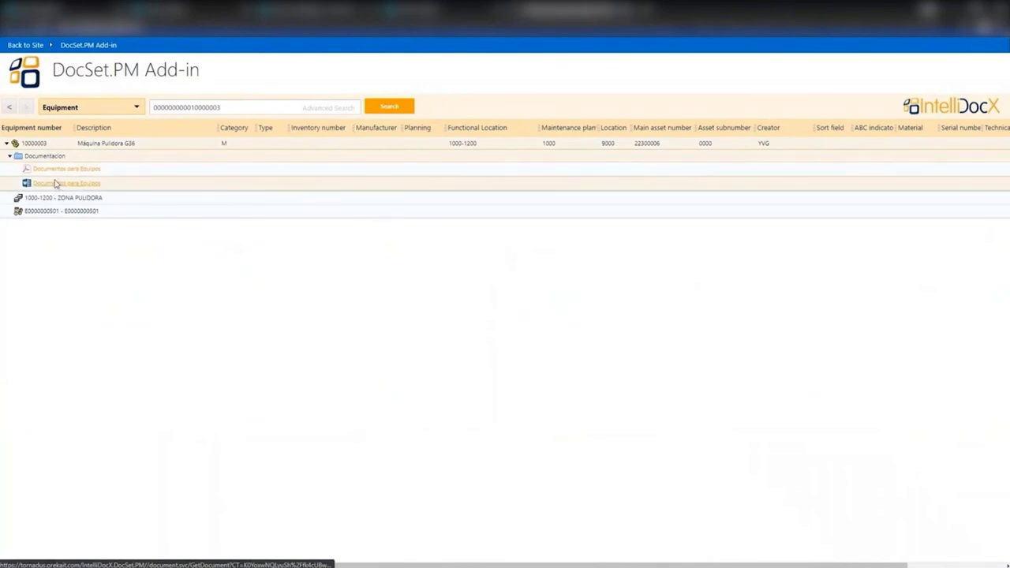
left_click(55, 183)
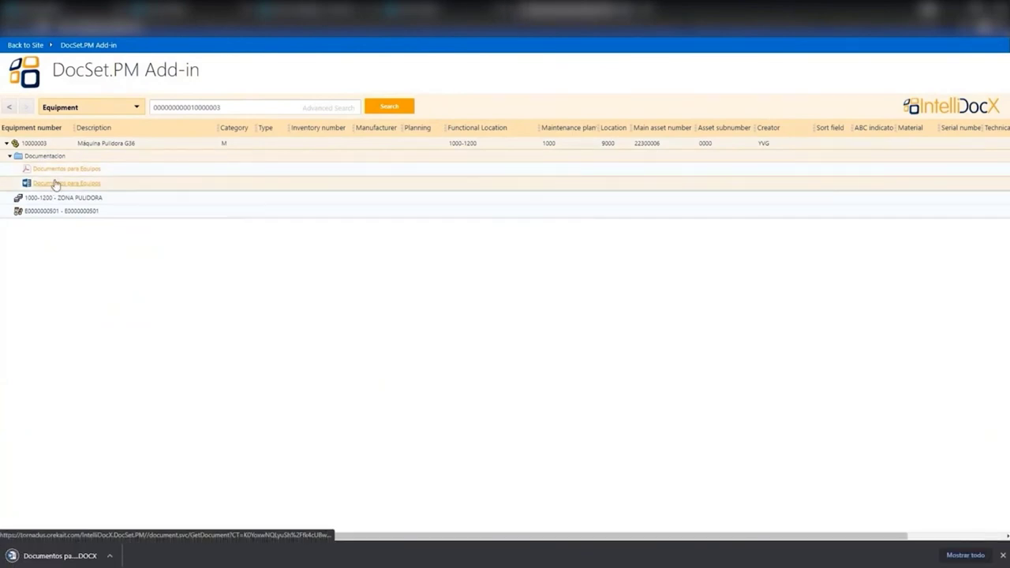
left_click(57, 170)
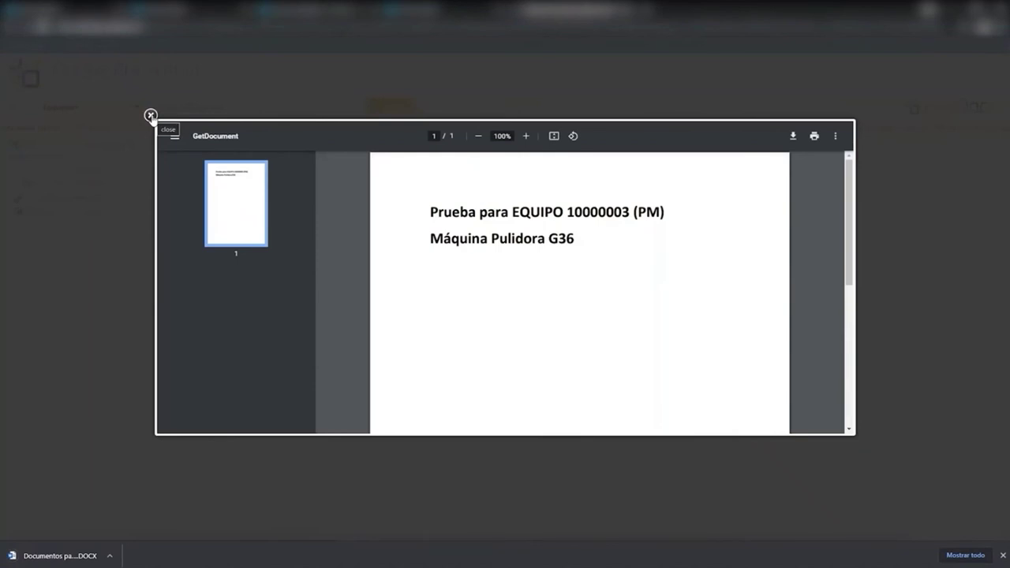
left_click(150, 116)
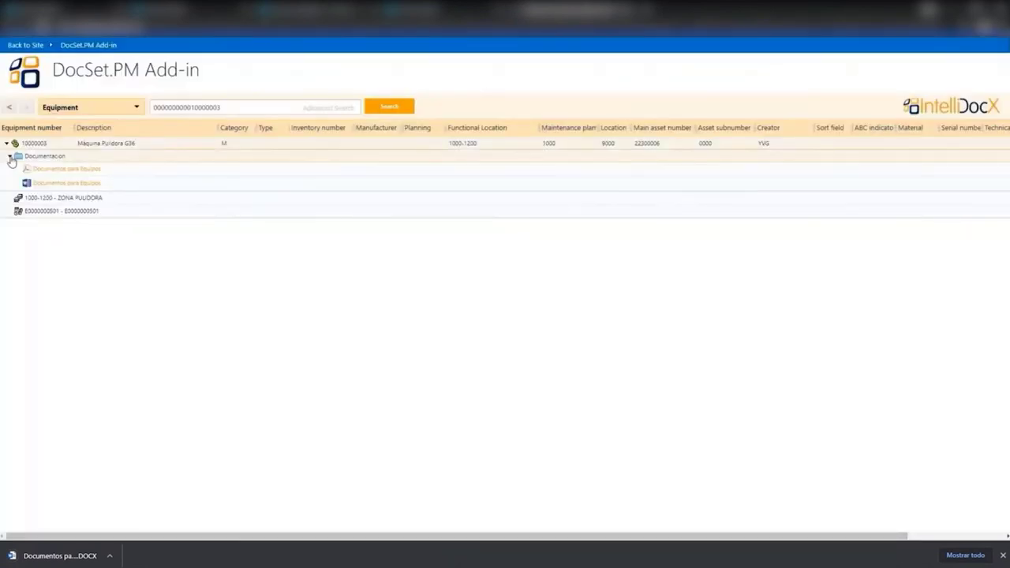
left_click(10, 157)
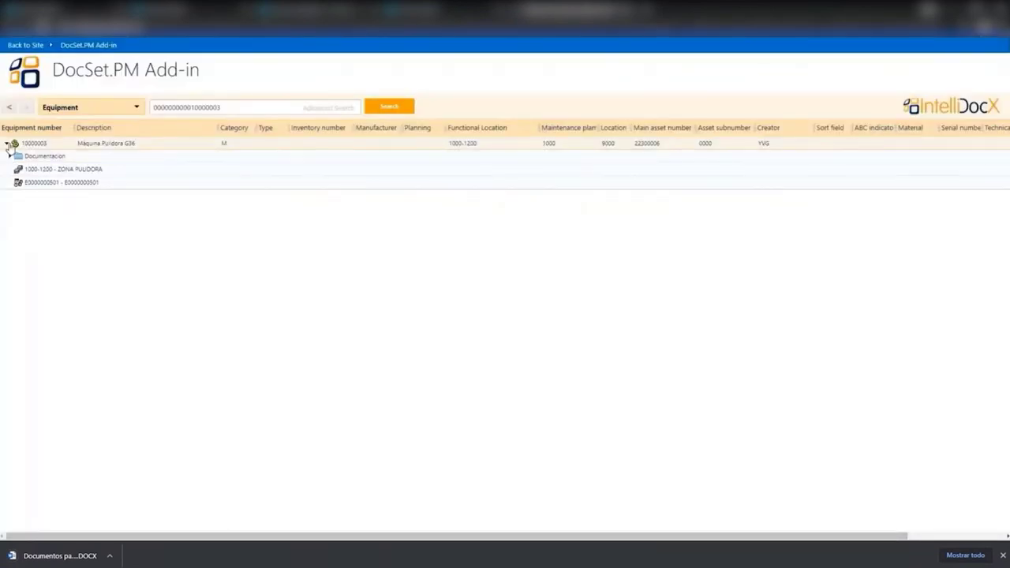
Open functional location ZONA PULIDORA, preview "Documentos para Ubicaciones.JPG" from its DOCUMENTACIÓN folder, and close the preview and the download bar.
left_click(44, 172)
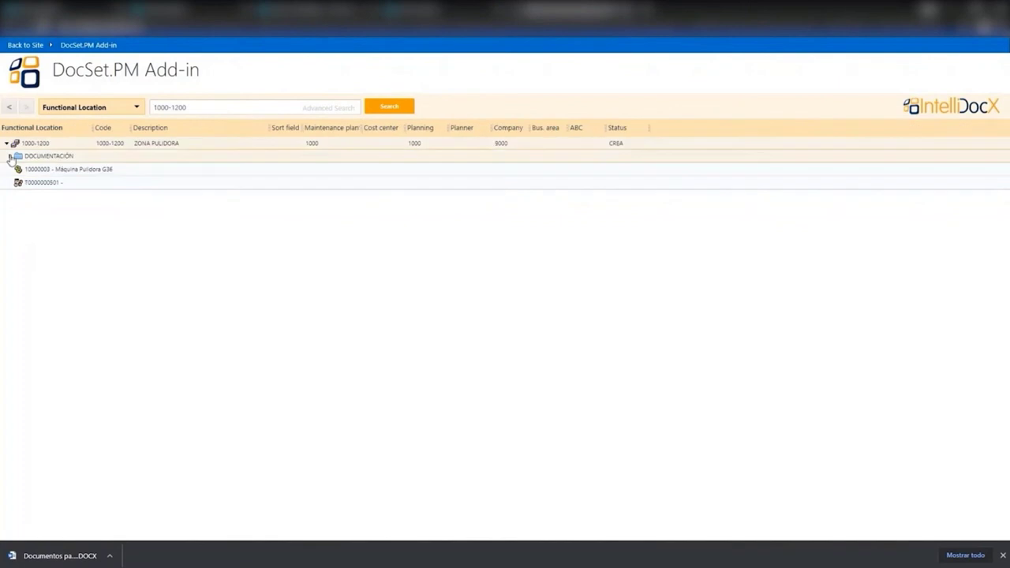
left_click(10, 157)
left_click(66, 173)
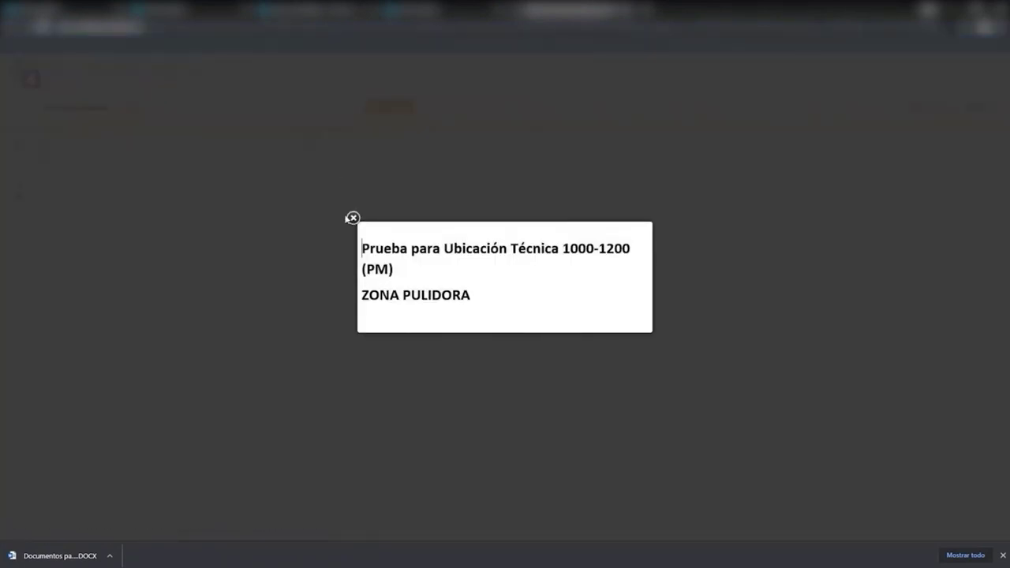
left_click(352, 218)
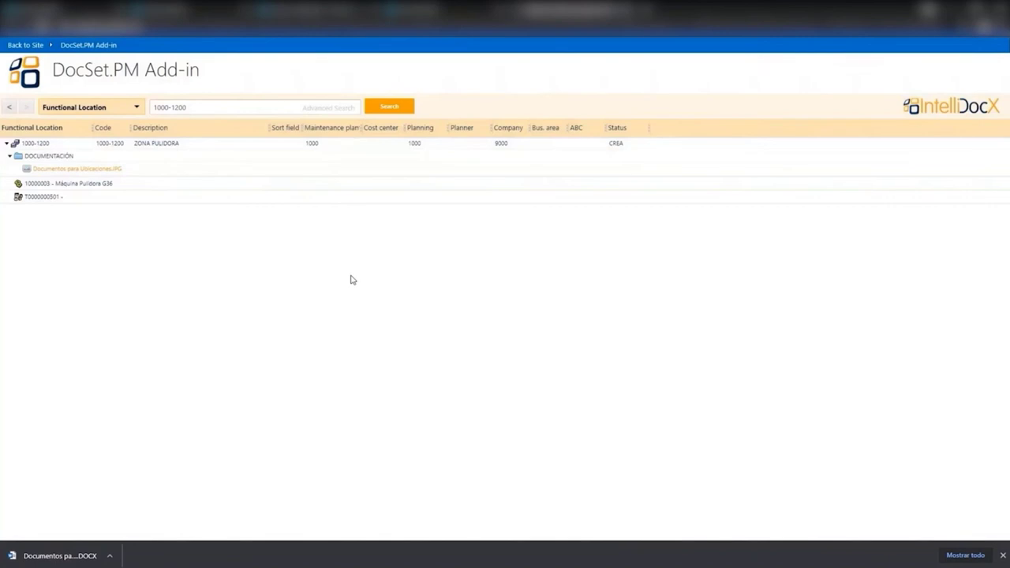
left_click(1003, 556)
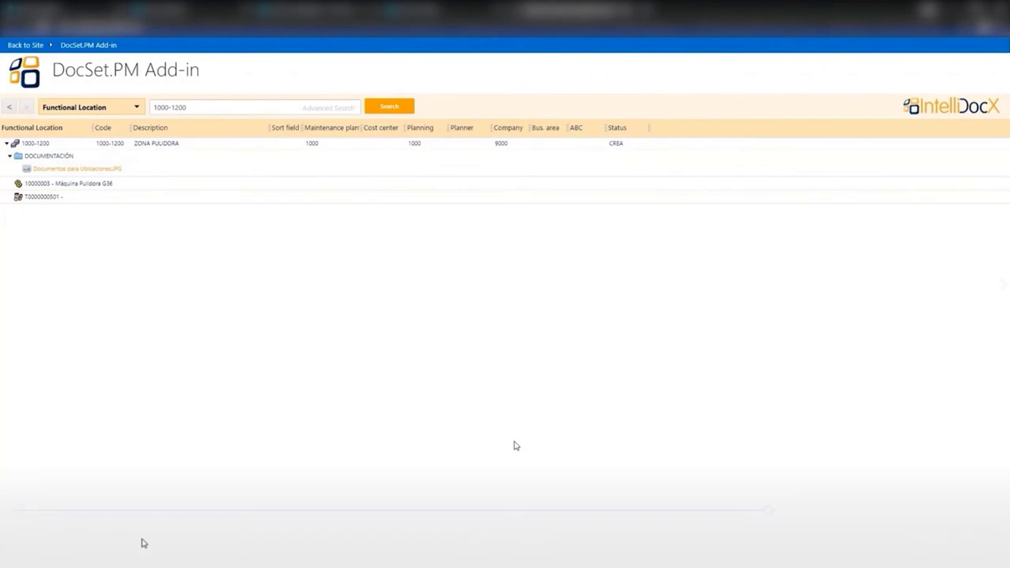
mouse_move(451, 442)
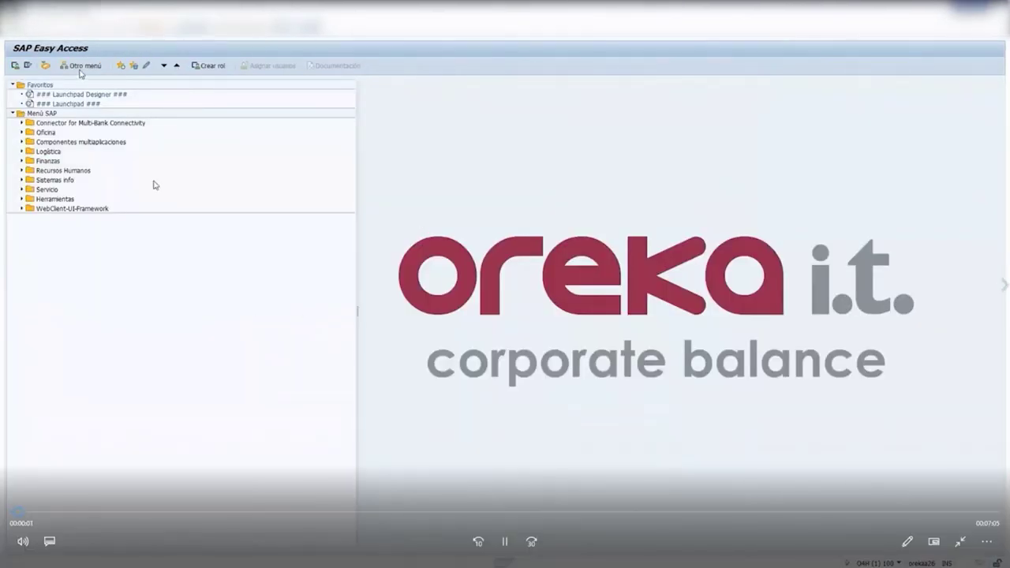
left_click(967, 512)
left_click(994, 513)
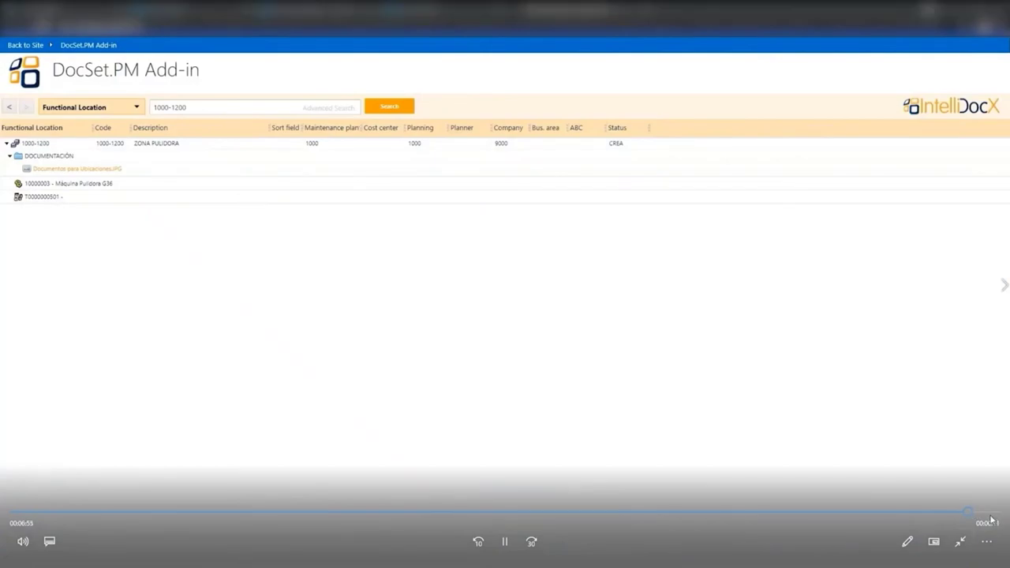